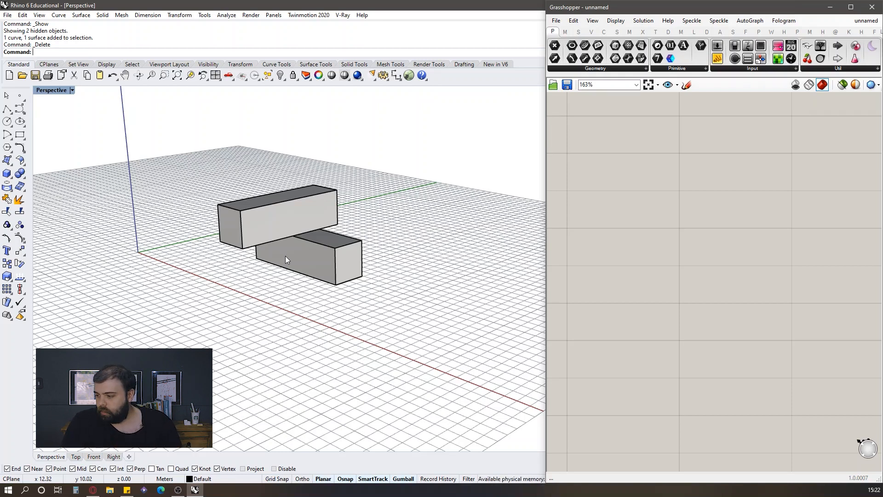
Draw a straight polyline segment along the upper box's lower front edge, ending where it meets the lower box.
scroll(263, 260, "up", 5)
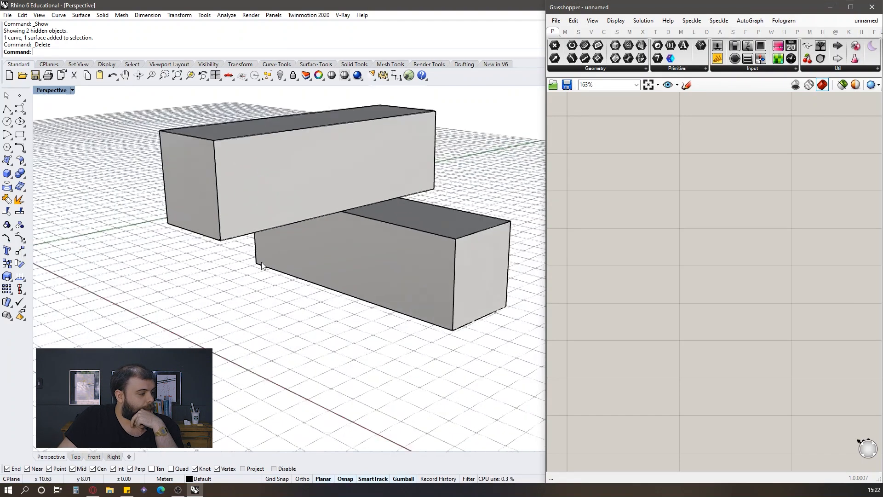
scroll(320, 289, "down", 2)
scroll(179, 294, "up", 5)
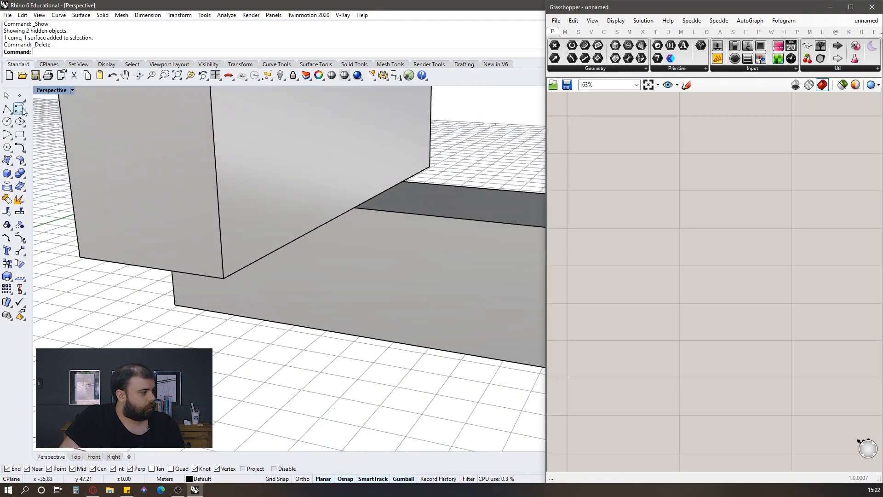
left_click(7, 109)
left_click(230, 263)
left_click(354, 207)
key("Return")
right_click(340, 214)
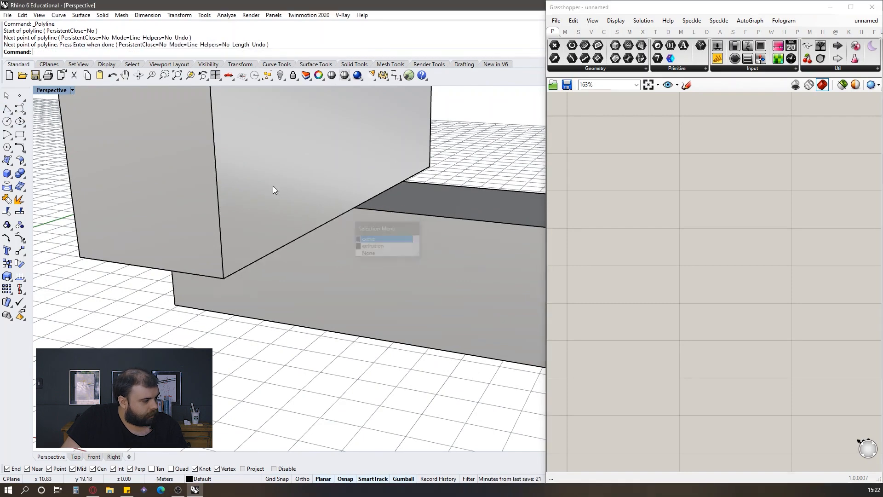
scroll(284, 194, "down", 6)
right_click_drag(306, 280, 287, 278)
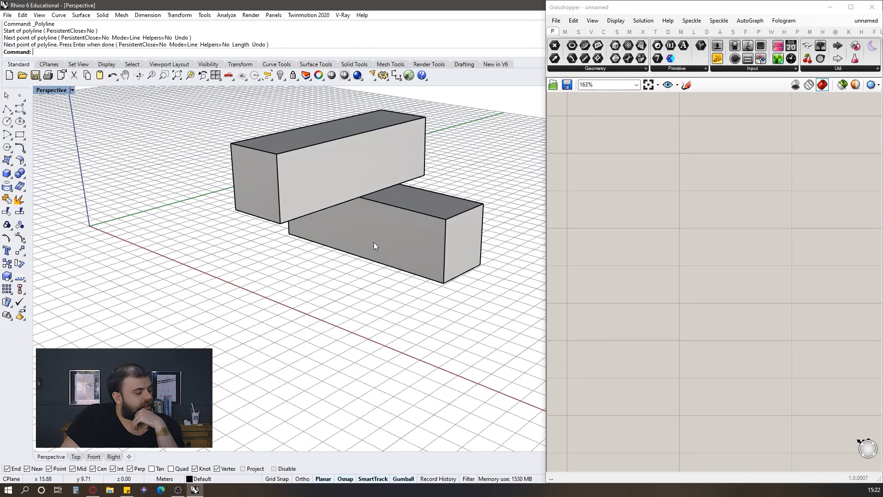
Add a Construct Point component to the Grasshopper canvas, leaving room beside its inputs for sliders.
double_click(643, 172)
type("con")
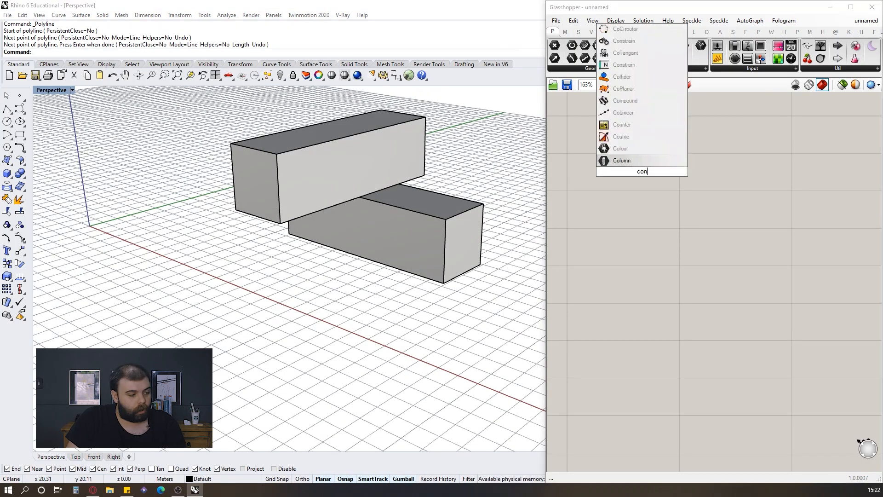
type("tstruct point")
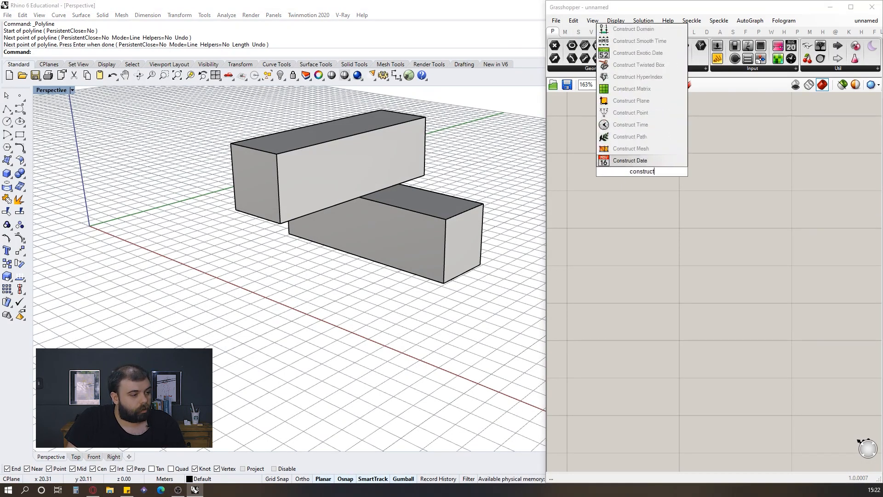
left_click(648, 160)
left_click_drag(647, 158, 741, 229)
scroll(758, 234, "down", 4)
scroll(694, 238, "up", 5)
Add a number slider ranging from 0 to 25 beside the Construct Point component.
double_click(695, 237)
type("0<1.")
key("BackSpace")
key("BackSpace")
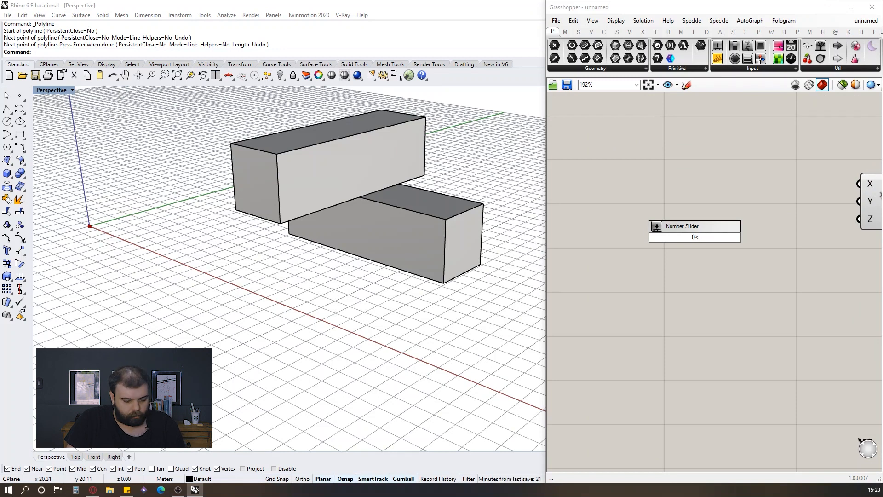
type("25")
key("Return")
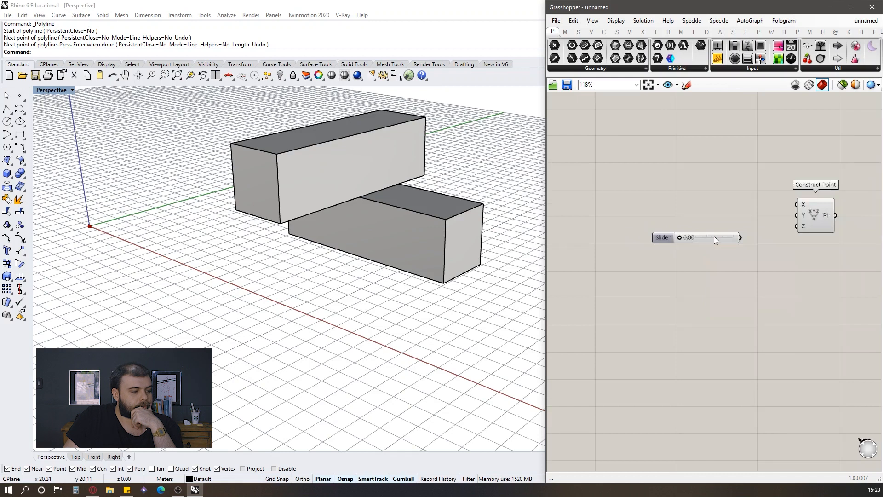
left_click(734, 226)
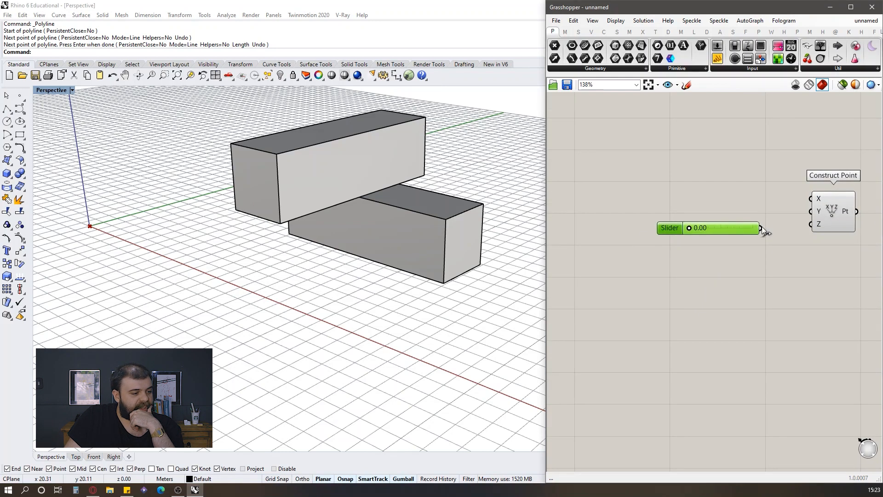
Feed the point's X input from the slider at 13.19 and its Y input from a duplicate slider at 2.11.
left_click_drag(782, 228, 812, 200)
left_click_drag(711, 229, 811, 211)
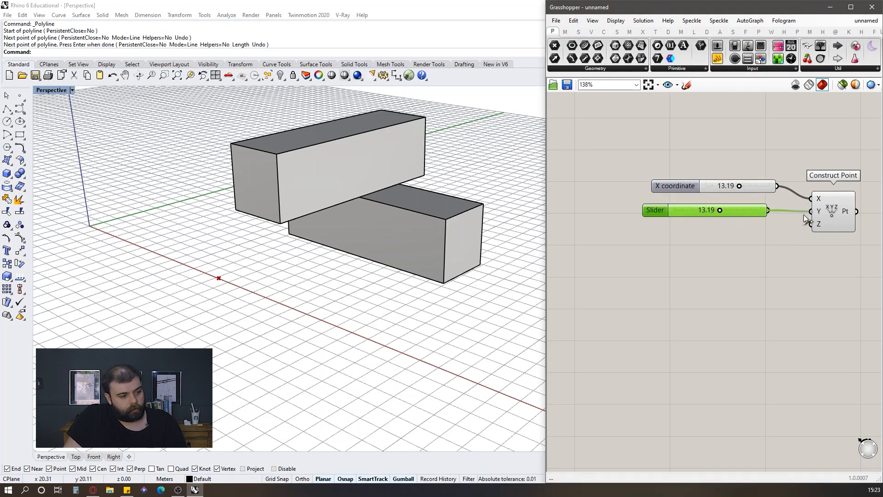
left_click_drag(732, 211, 702, 217)
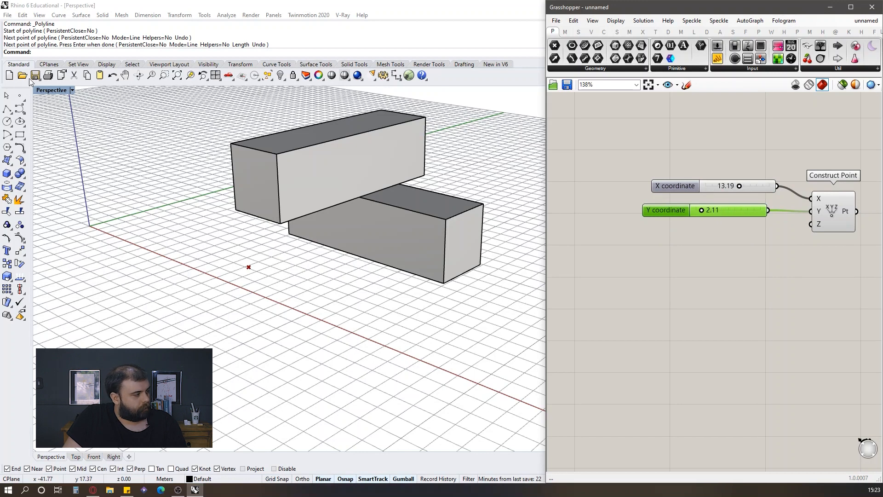
Align the point with the upper box's corner in the Top view by setting X to 16.80 and Y to 1.22.
double_click(56, 92)
scroll(117, 186, "up", 4)
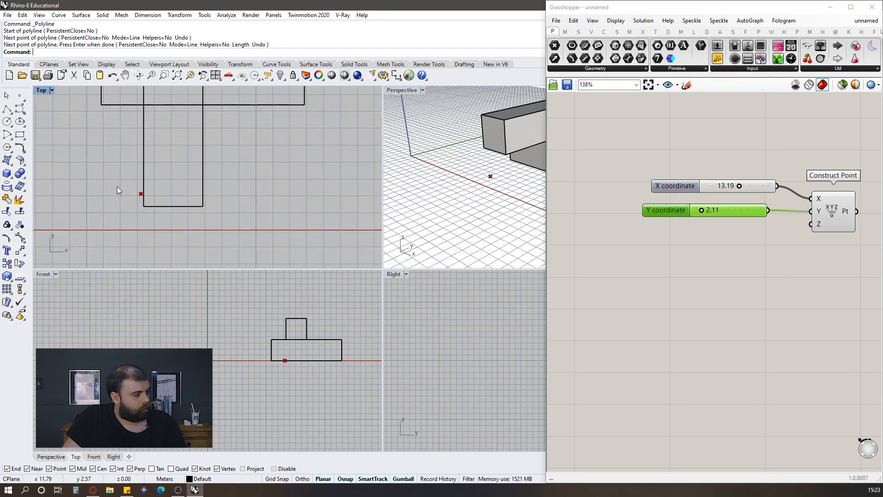
left_click_drag(741, 185, 749, 186)
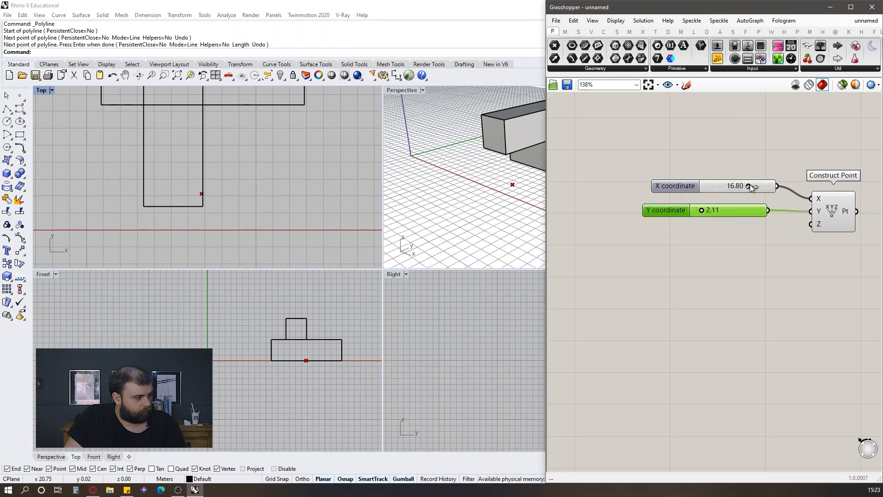
left_click_drag(700, 210, 698, 209)
Duplicate the Construct Point with the shared X slider and its own Y slider at 7.26, and delete the spare slider.
scroll(698, 216, "down", 4)
scroll(778, 201, "up", 3)
left_click_drag(782, 275, 608, 183)
left_click_drag(744, 233, 750, 287, "alt")
left_click(708, 244)
left_click_drag(687, 204, 724, 269)
scroll(635, 275, "up", 3)
left_click_drag(635, 275, 663, 274)
left_click(653, 233)
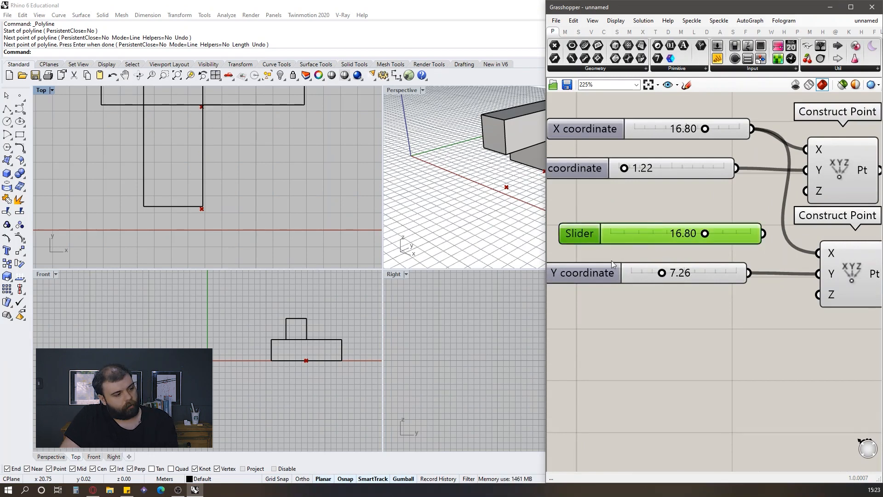
key("Delete")
Add a Line component connecting the two constructed points and show it in the maximized Perspective view.
scroll(602, 269, "down", 4)
double_click(756, 239)
type("line")
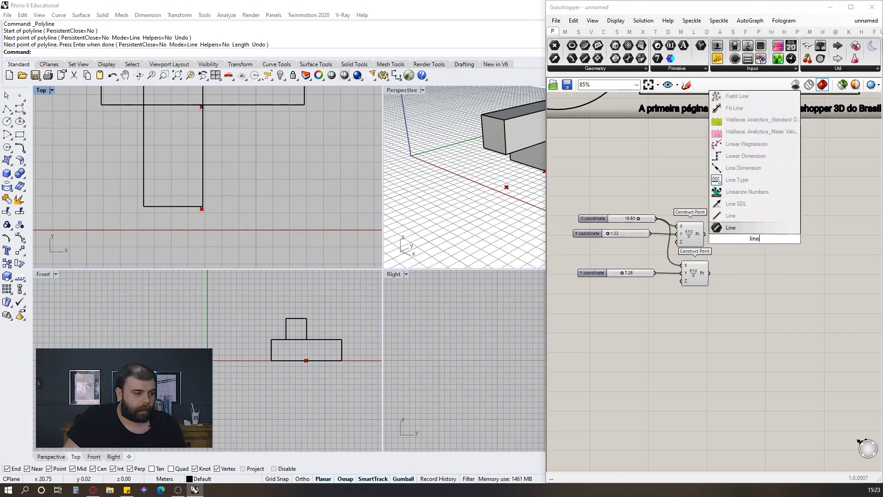
left_click(755, 220)
scroll(740, 231, "up", 3)
left_click_drag(705, 234, 742, 235)
left_click_drag(709, 272, 742, 254)
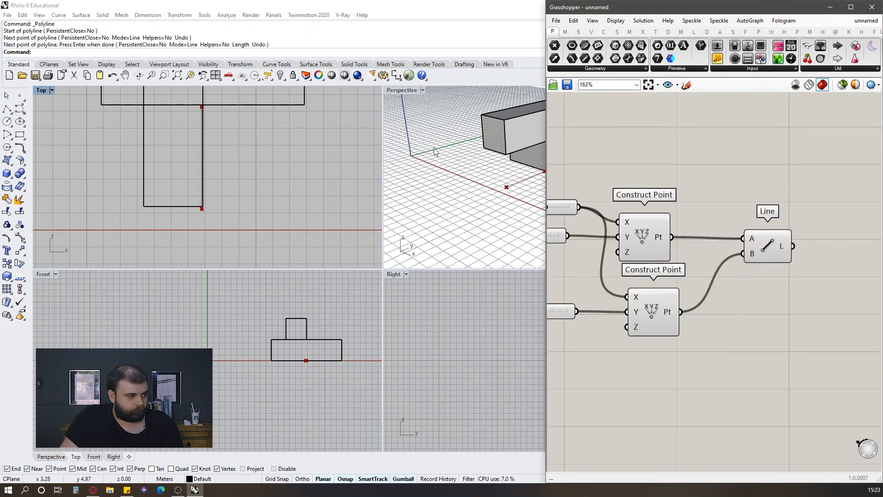
double_click(398, 92)
scroll(338, 170, "up", 5)
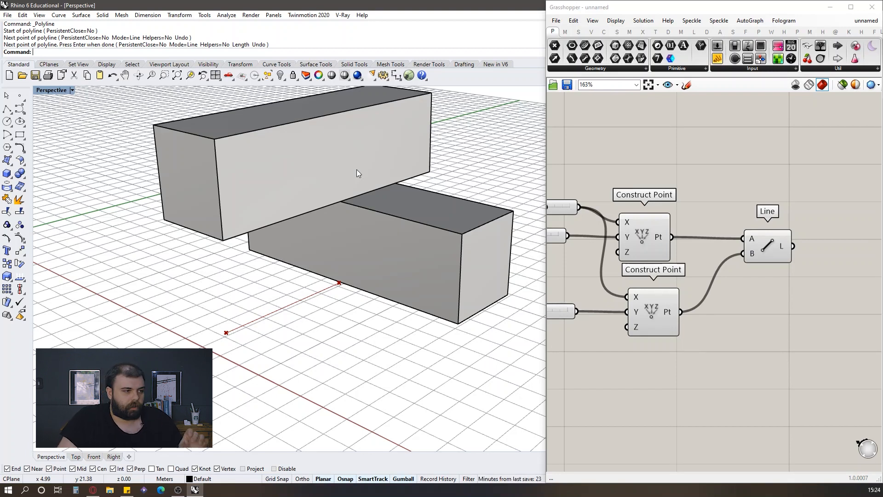
Scribble crossing freehand sketch strokes over the components on the canvas and accept the sketch.
left_click(687, 85)
scroll(766, 148, "down", 4)
left_click_drag(798, 144, 622, 241)
left_click_drag(645, 146, 806, 249)
left_click_drag(764, 116, 637, 226)
left_click_drag(616, 146, 772, 244)
left_click_drag(768, 143, 639, 223)
left_click_drag(599, 166, 758, 244)
left_click_drag(738, 129, 597, 223)
left_click_drag(597, 144, 808, 219)
left_click_drag(785, 125, 627, 263)
left_click_drag(604, 166, 817, 247)
mouse_move(776, 155)
left_mouse_down()
mouse_move(720, 207)
mouse_move(591, 255)
left_mouse_up()
left_click_drag(653, 165, 814, 164)
mouse_move(809, 161)
left_mouse_down()
mouse_move(714, 215)
mouse_move(644, 272)
left_mouse_up()
left_click_drag(622, 192, 617, 257)
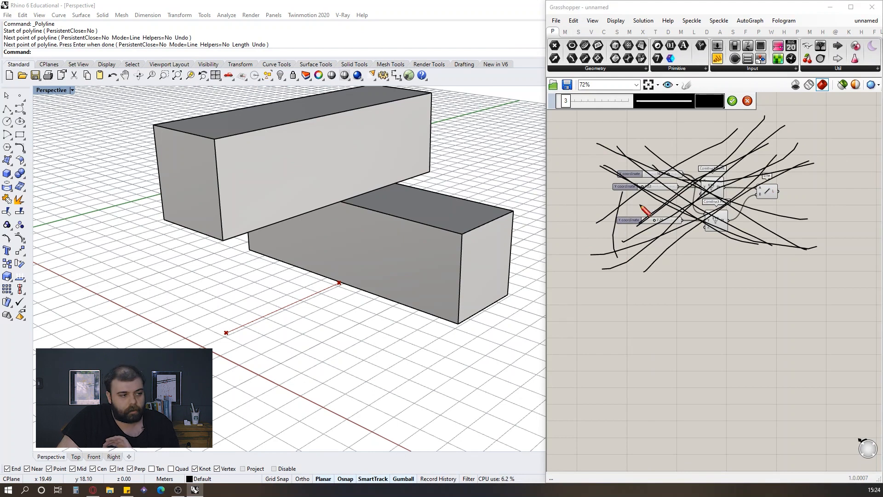
left_click(736, 104)
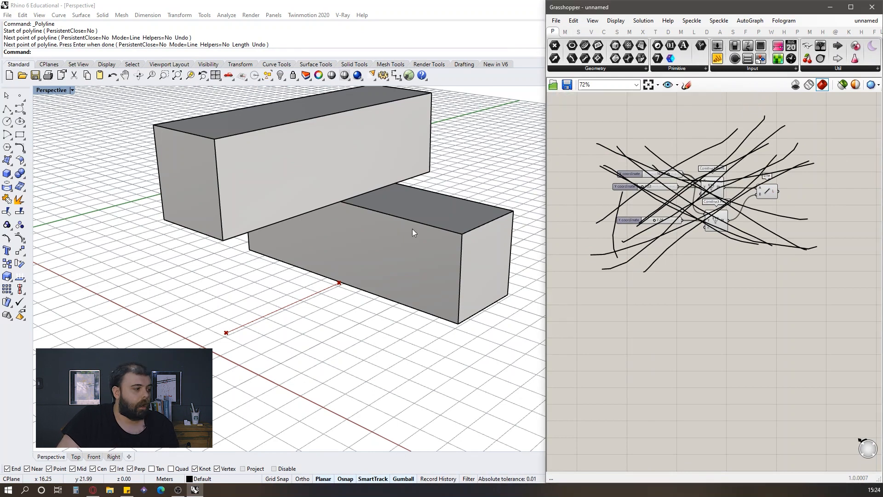
Delete the freehand sketch covering the components.
scroll(685, 204, "down", 2)
scroll(738, 171, "up", 2)
left_click(727, 165)
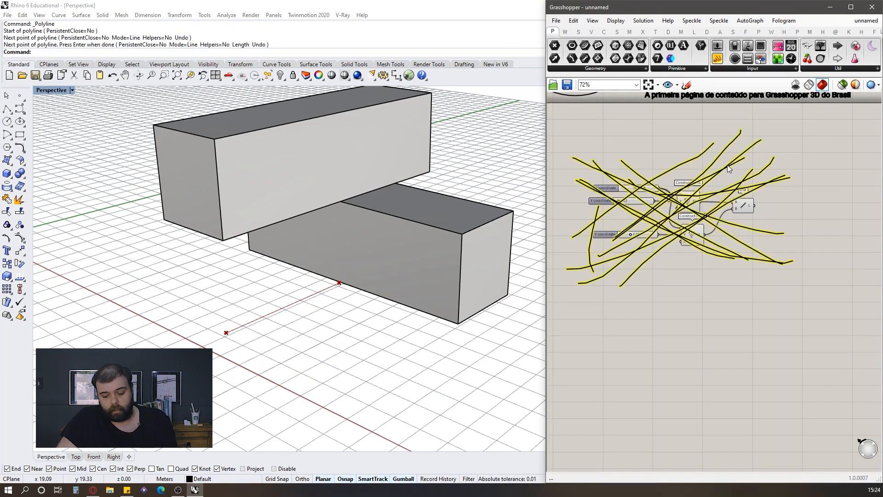
key("Delete")
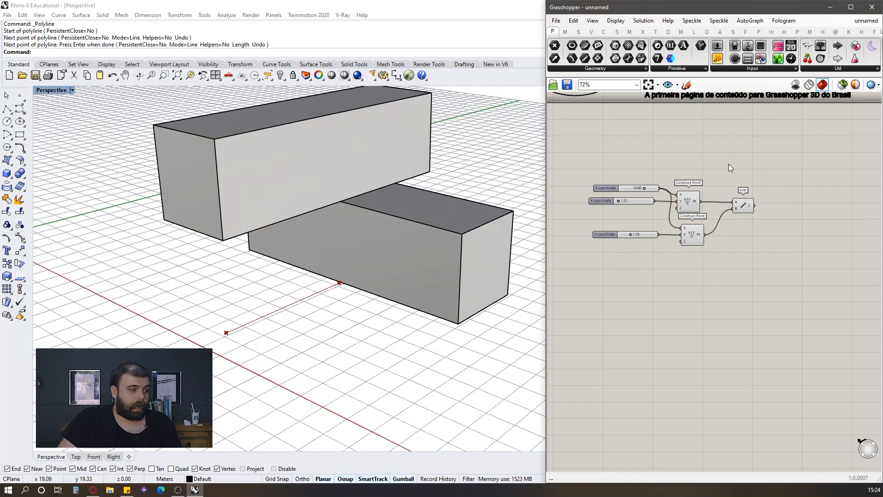
Duplicate the two Construct Point components below the originals to define two more corners.
scroll(696, 186, "up", 4)
left_click(695, 225)
left_click_drag(722, 384, 628, 186)
right_click_drag(697, 318, 741, 249)
left_click_drag(684, 271, 760, 127)
left_click_drag(726, 172, 759, 337, "alt")
Duplicate the X coordinate slider for the two copied points' X inputs and set it to 20.75.
left_click(628, 321)
left_click(643, 121)
left_click(643, 115)
left_click_drag(642, 120, 729, 304, "alt")
left_click_drag(641, 316, 736, 377)
mouse_move(608, 316)
left_mouse_down()
mouse_move(631, 316)
mouse_move(618, 317)
left_mouse_up()
Remove the Line components, leaving only the four Construct Point components and their sliders.
scroll(562, 282, "down", 3)
left_click(741, 256)
left_click(712, 225)
key("ctrl+c")
key("ctrl+v")
left_click_drag(716, 230, 733, 274)
left_click_drag(808, 300, 705, 205)
key("Delete")
Add a PolyLine component and connect all four constructed points to its vertices input.
double_click(763, 260)
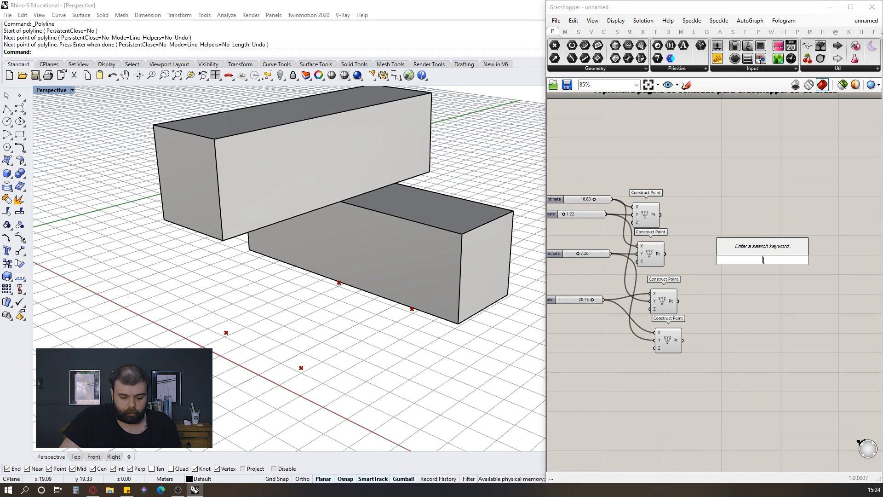
type("polyline")
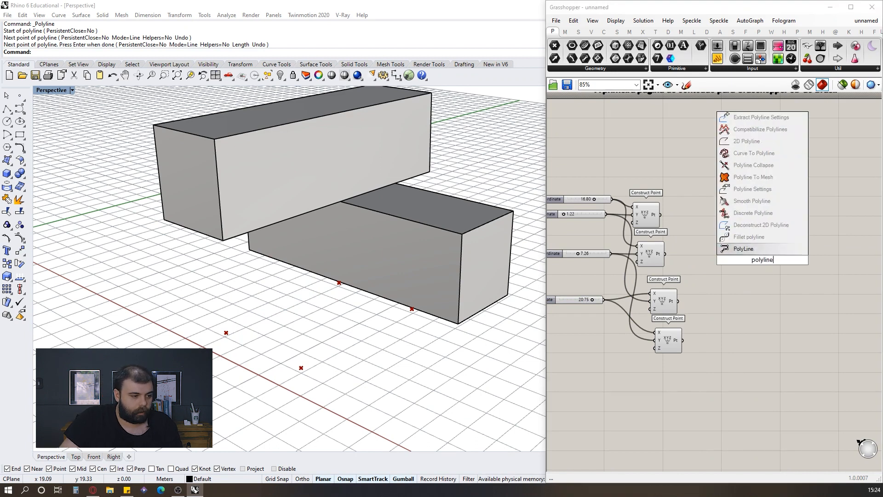
key("Return")
left_click_drag(660, 214, 751, 255)
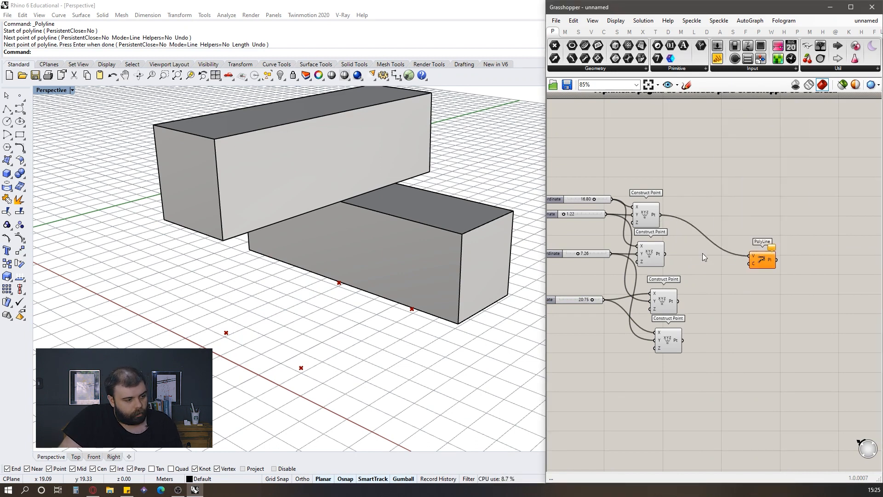
left_click_drag(665, 254, 750, 256)
left_click_drag(678, 301, 744, 265)
left_click_drag(685, 343, 749, 254)
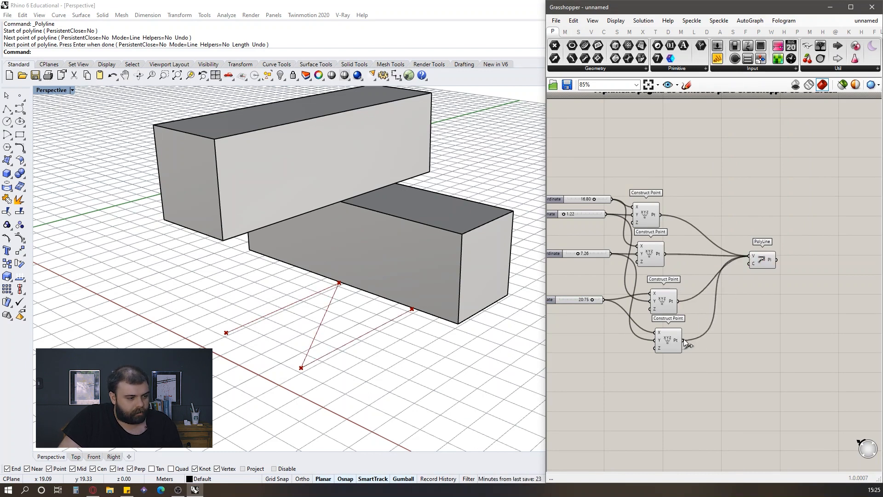
Correct the polyline's vertex order by reconnecting the third point last, and set the polyline to closed.
left_click_drag(678, 301, 752, 255)
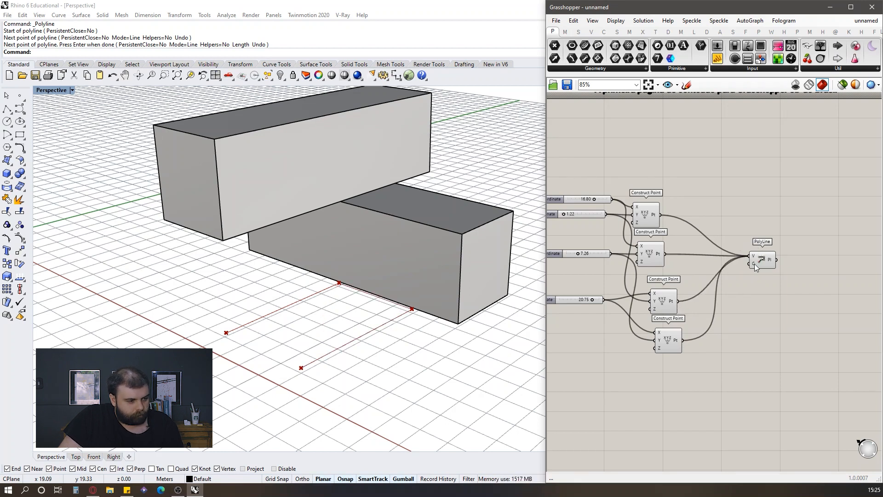
right_click(754, 264)
left_click(768, 344)
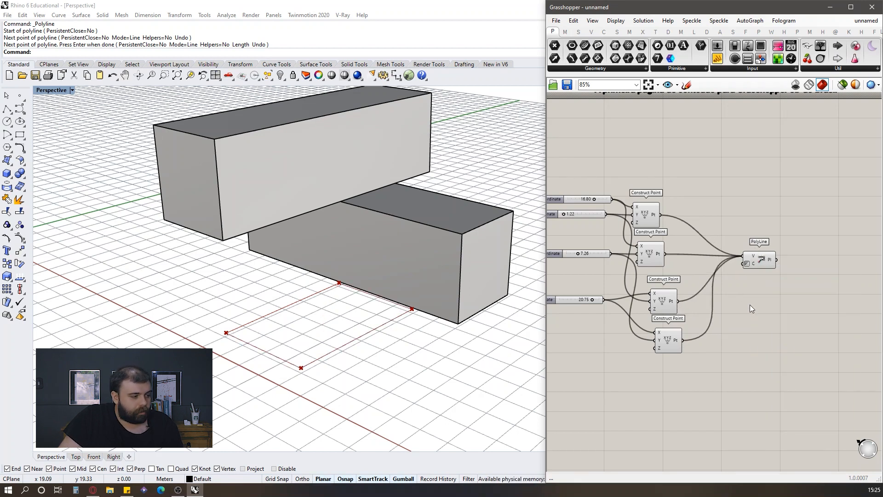
left_click(763, 259)
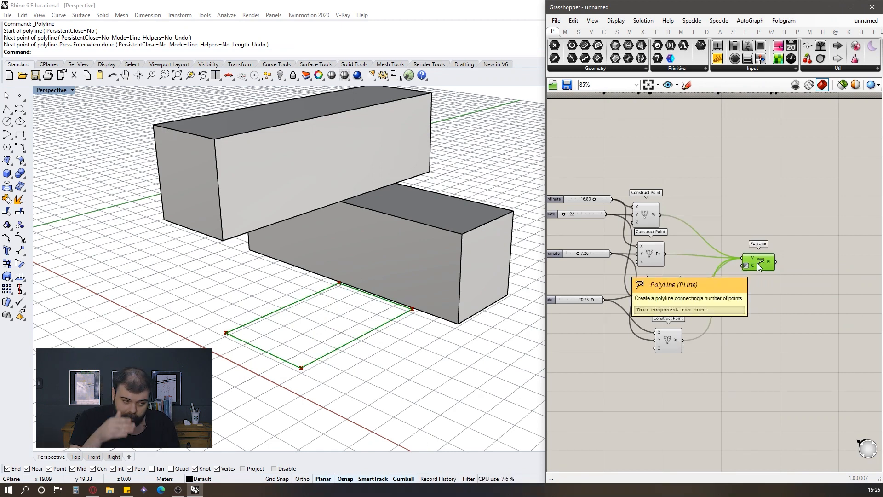
Delete all the sliders, points and the PolyLine component from the canvas.
scroll(759, 264, "down", 3)
left_click_drag(788, 363, 617, 208)
key("Delete")
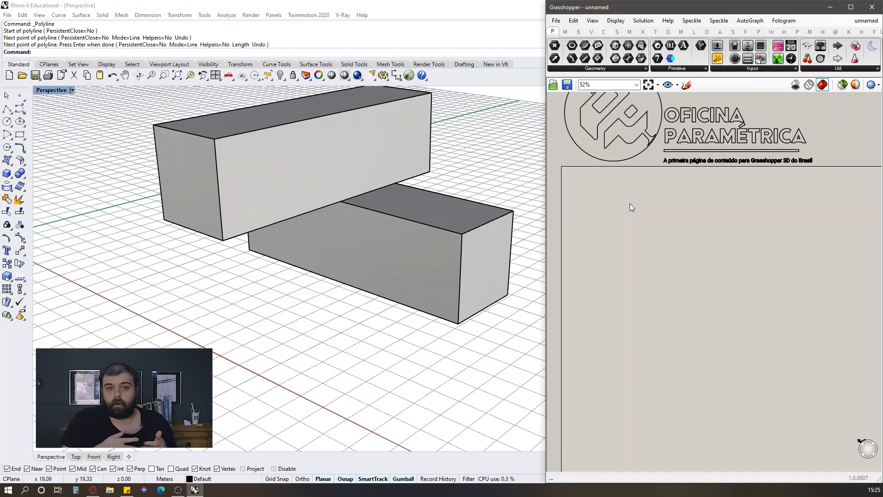
Hide the two boxes and the drawn curve in the Rhino viewport.
left_click_drag(394, 335, 270, 123)
left_click(281, 75)
scroll(295, 181, "up", 5)
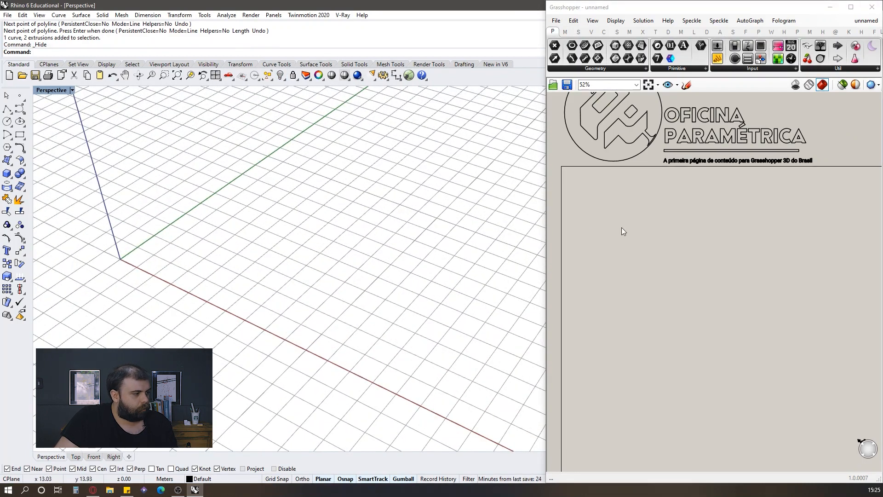
double_click(657, 230)
scroll(272, 270, "down", 5)
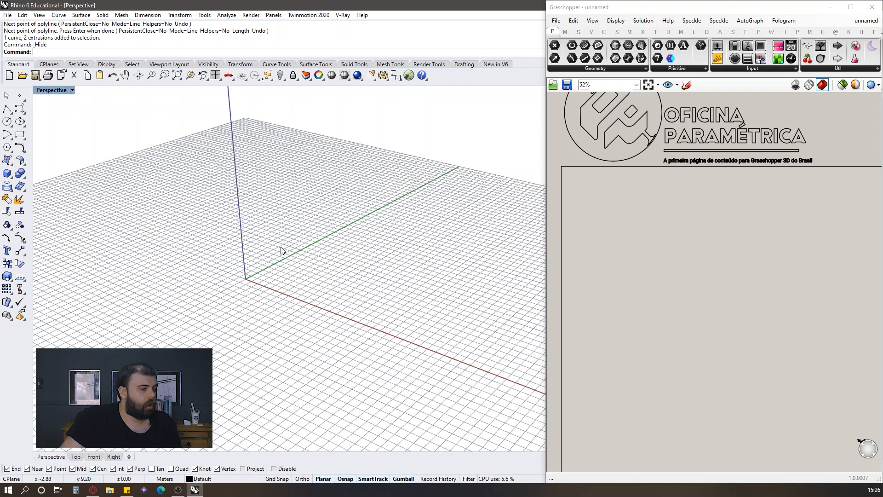
double_click(669, 275)
type("contstruct point")
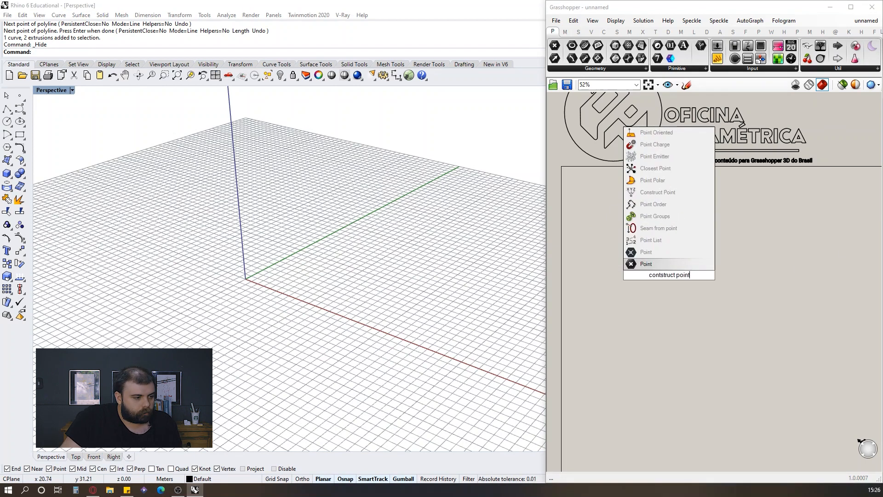
key("Escape")
Add a Construct Point component and place it near the upper part of the empty canvas area.
double_click(694, 294)
type("con poi")
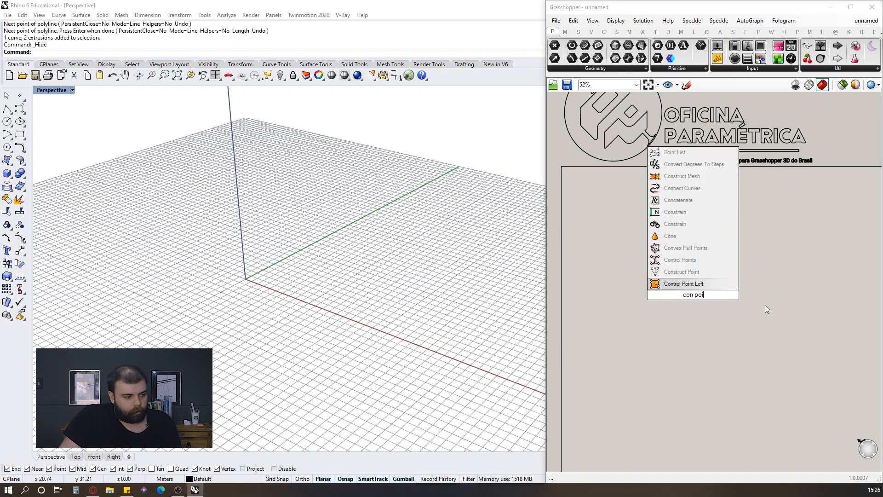
left_click(681, 271)
left_click_drag(695, 289, 643, 209)
scroll(611, 177, "up", 5)
Duplicate the Construct Point component and place the copy directly below the original.
key("ctrl+c")
left_click(680, 356)
key("ctrl+v")
left_click(602, 360)
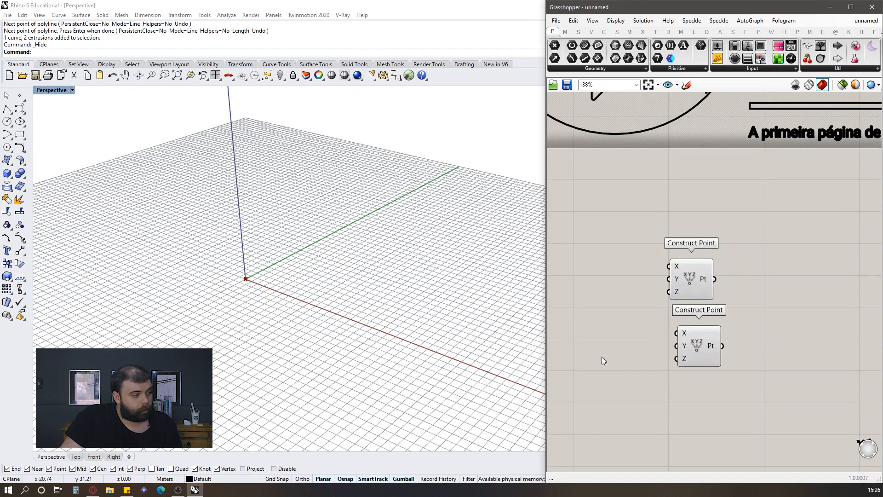
scroll(171, 238, "down", 1)
right_click_drag(273, 256, 202, 252, "shift")
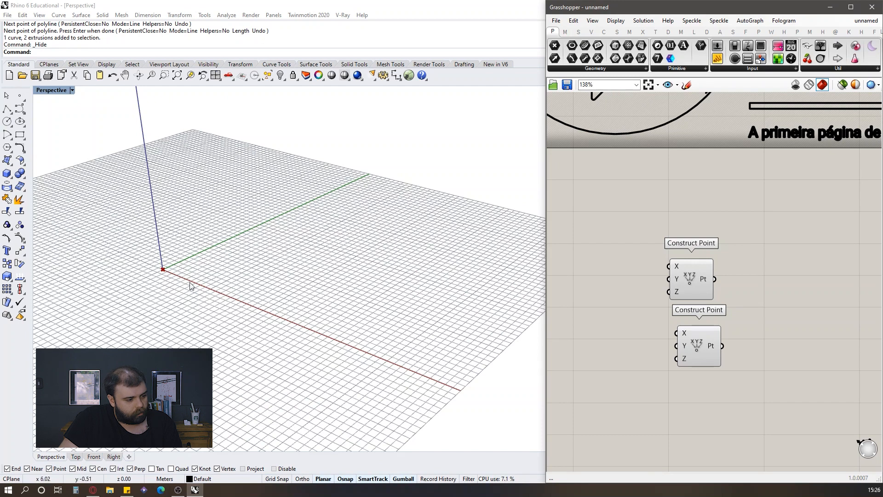
Add a number slider, connect it to the Y input of the lower Construct Point, and set it to 82.
double_click(575, 364)
type("0<10")
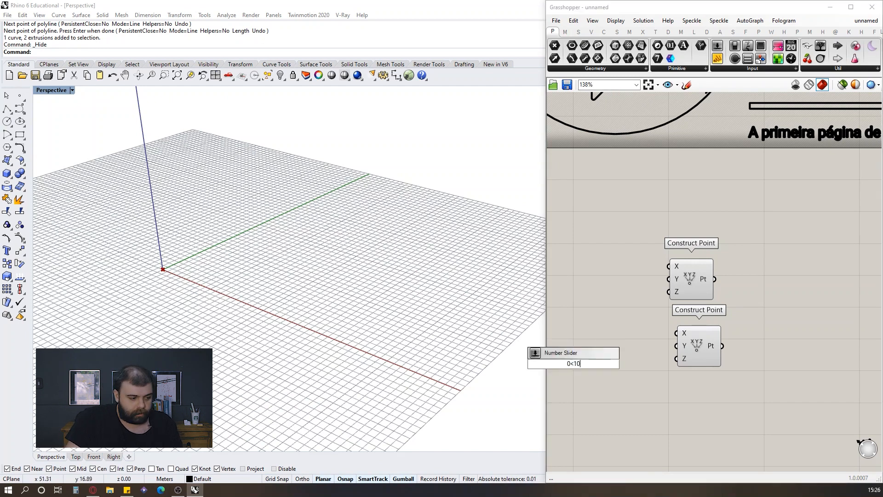
key("Return")
left_click_drag(576, 365, 629, 343)
left_click(686, 344)
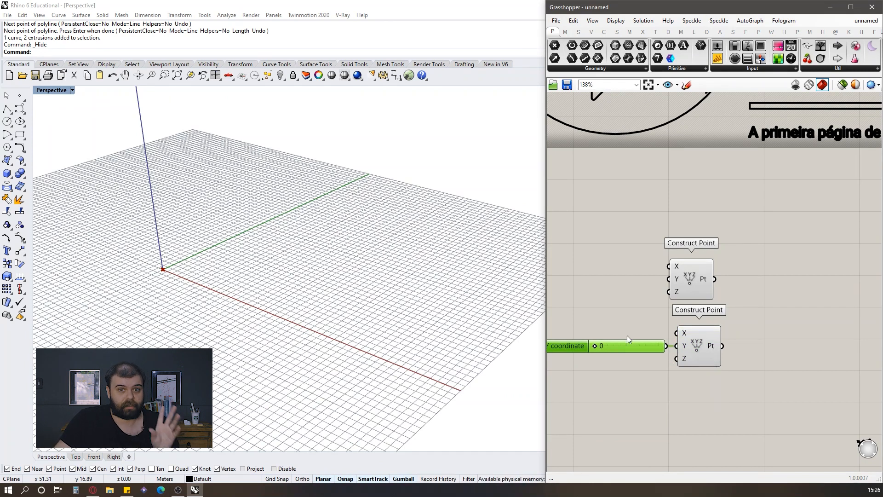
scroll(627, 335, "up", 2)
left_click_drag(642, 335, 700, 334)
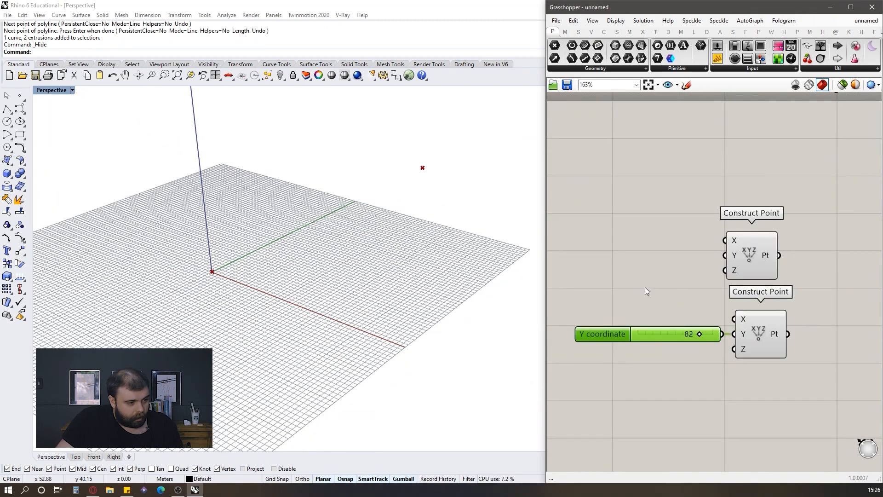
Add a Line component and connect the upper point to its A input and the lower point to its B input.
scroll(644, 290, "down", 3)
left_click(755, 289)
double_click(760, 286)
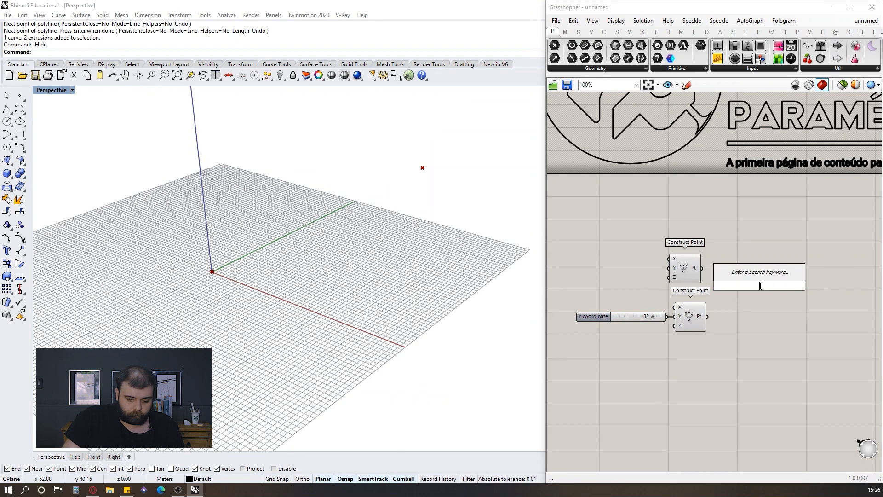
type("line")
left_click(746, 265)
left_click_drag(705, 270, 744, 280)
left_click_drag(707, 316, 768, 299)
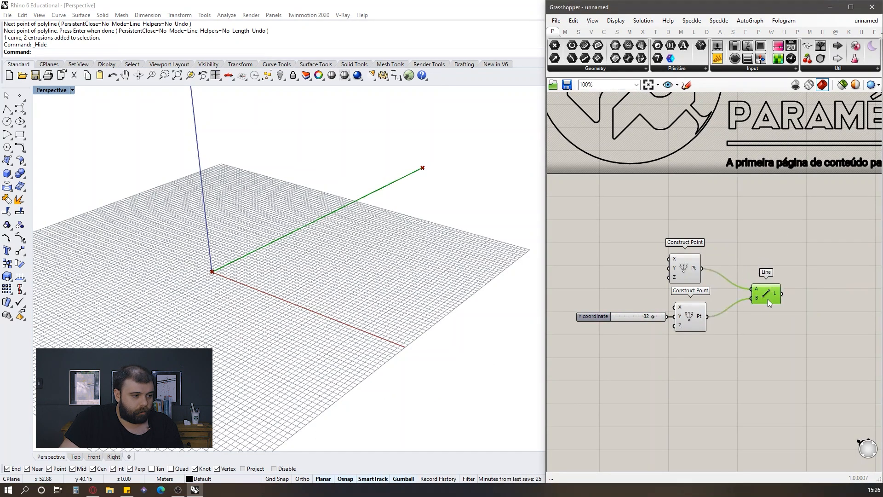
left_click(788, 237)
scroll(302, 260, "down", 4)
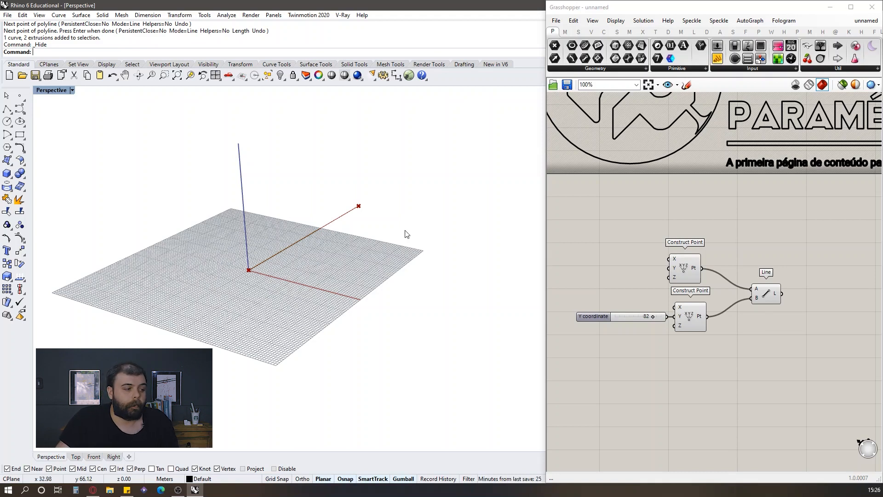
Delete the slider, both Construct Point components and the Line component from the canvas.
left_click_drag(824, 367, 610, 230)
key("Delete")
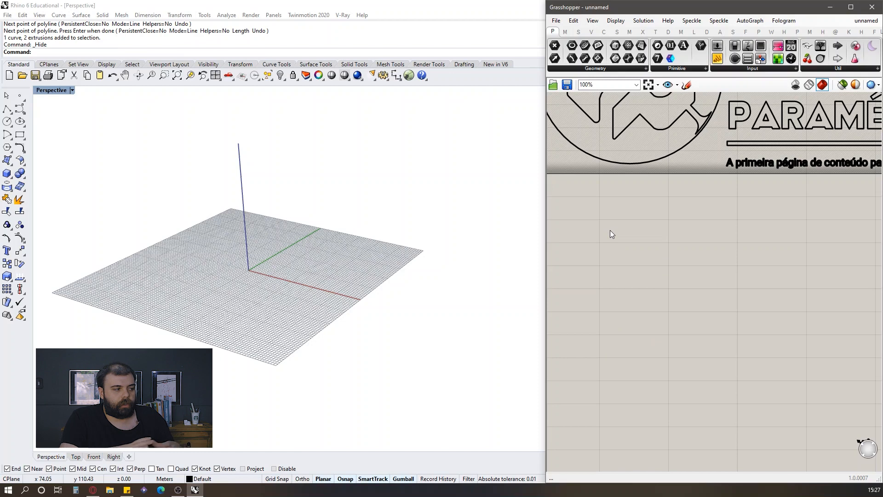
Show the hidden boxes and curve again in the Rhino viewport.
middle_click(285, 79)
left_click(293, 92)
scroll(294, 221, "up", 8)
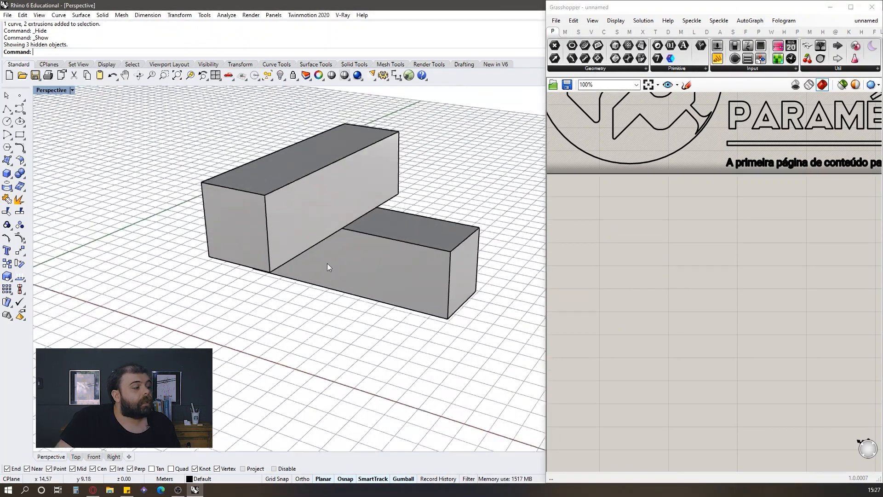
scroll(336, 259, "down", 2)
scroll(319, 248, "up", 2)
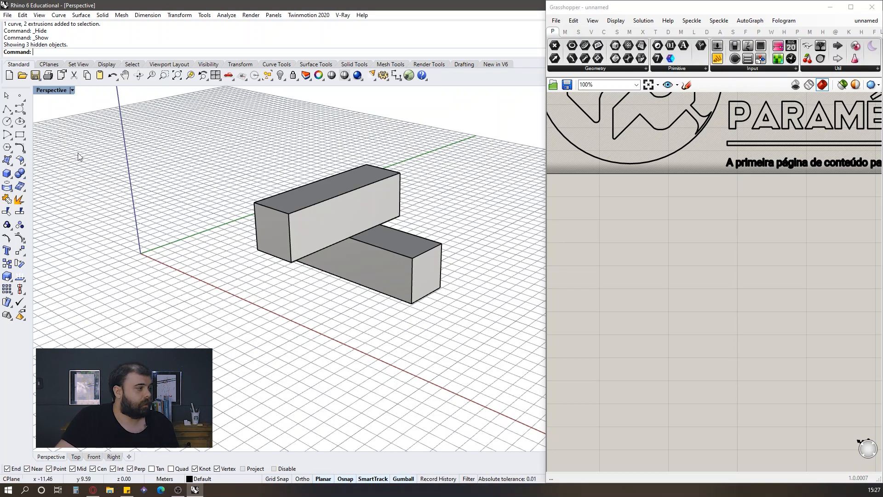
Draw a polyline along the upper box's lower edge, from its front corner to the lower box's top edge.
left_click(7, 109)
scroll(294, 251, "up", 2)
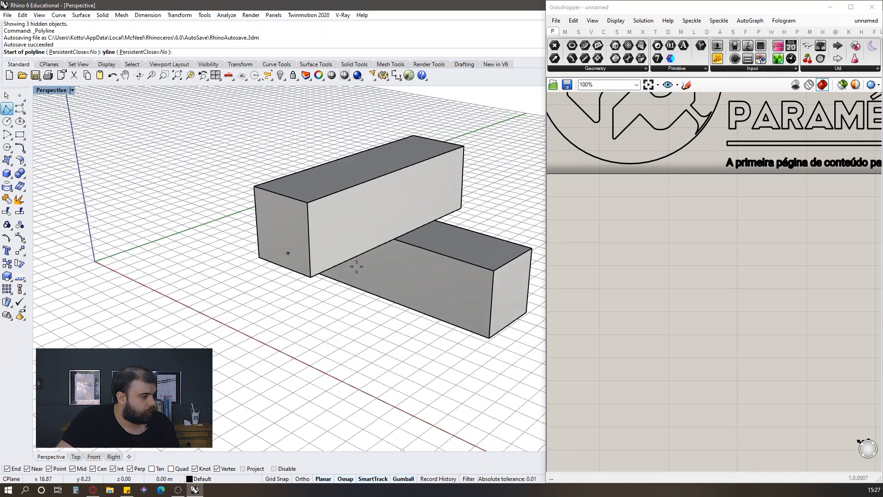
left_click(311, 276)
left_click(393, 236)
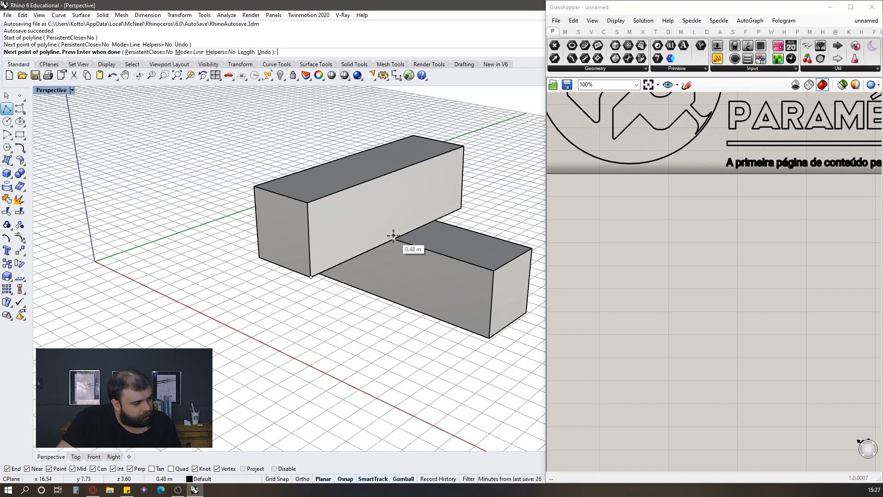
key("Return")
Move the new polyline down so its far end meets the bottom edge of the lower box.
left_click(389, 244)
left_click(414, 268)
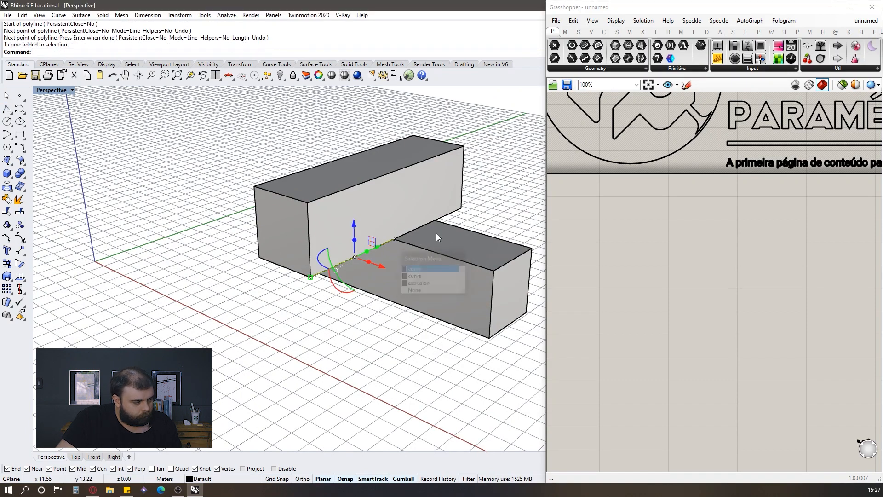
type("Move")
key("Return")
left_click(393, 239)
left_click(393, 303)
scroll(363, 306, "up", 5)
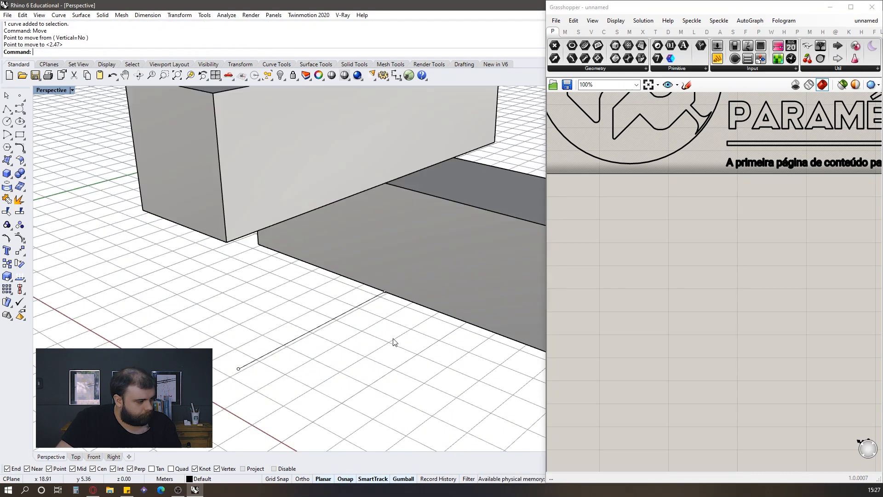
scroll(357, 302, "down", 3)
scroll(289, 282, "up", 5)
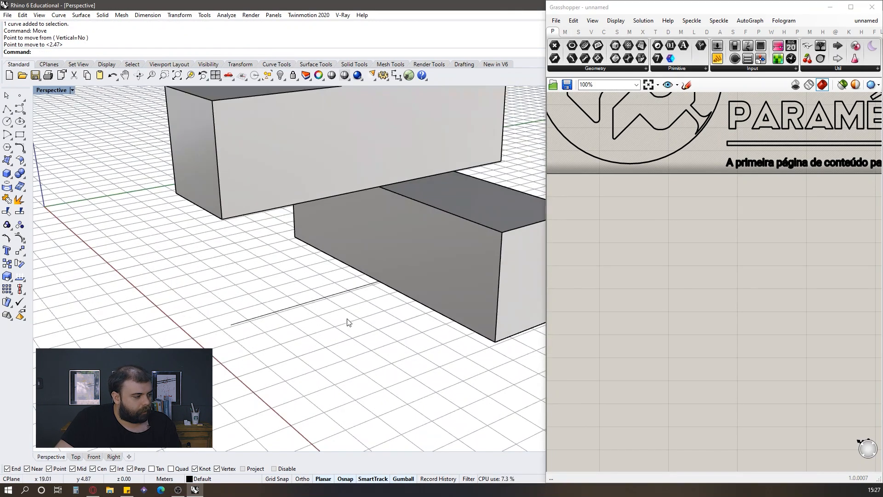
Add a Curve parameter to the Grasshopper canvas and reference the moved polyline in it as one curve.
double_click(599, 250)
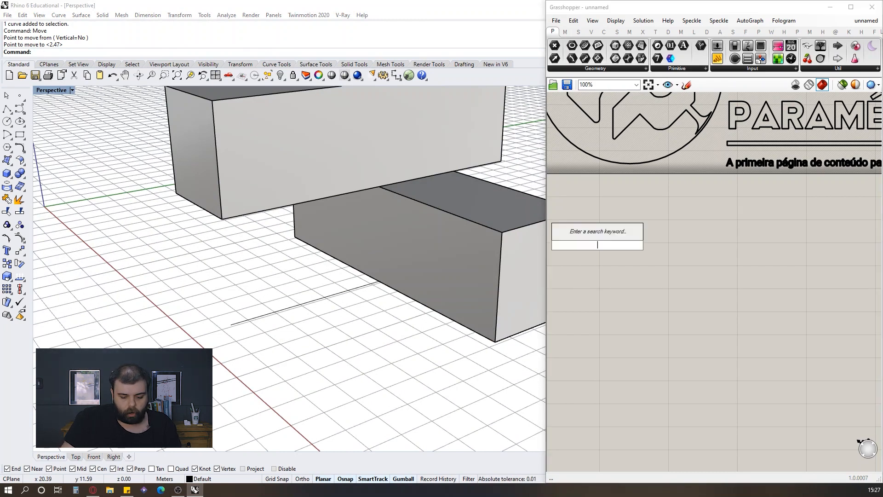
type("curve")
key("Return")
right_click(597, 240)
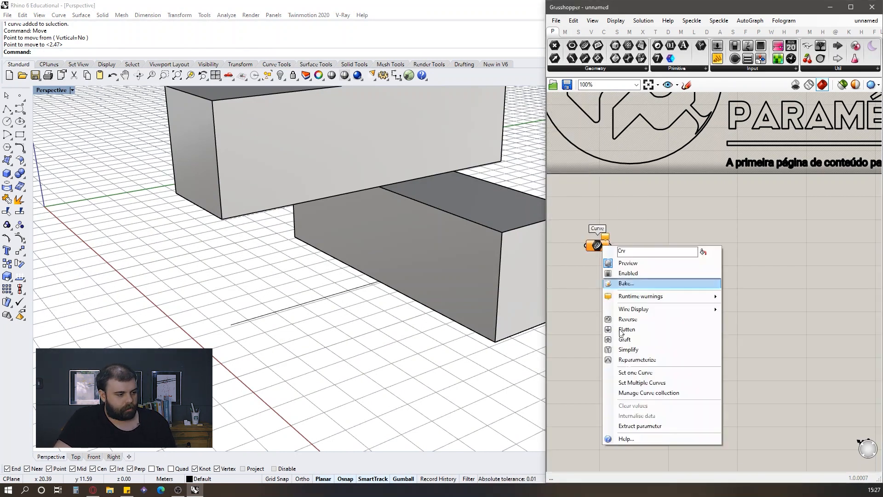
left_click(627, 372)
left_click(347, 291)
left_click(357, 290)
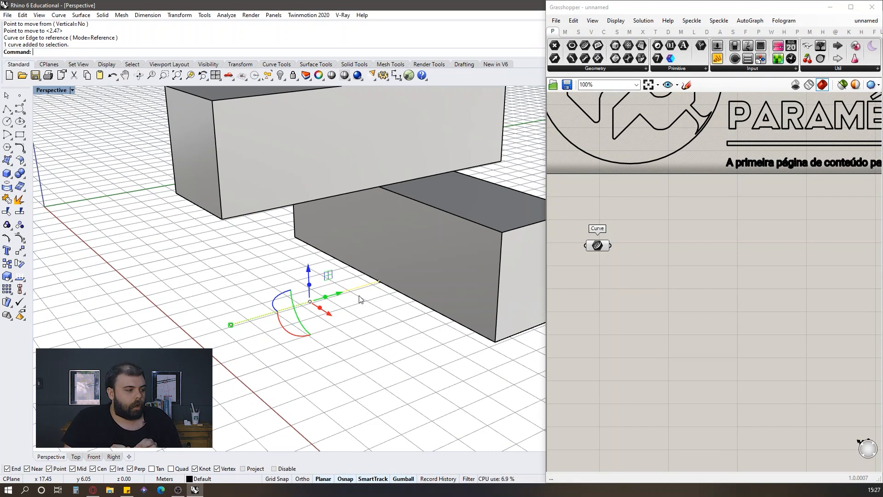
Move the referenced curve and one of its end points in the viewport to change its position and direction.
left_click_drag(200, 306, 265, 345)
scroll(251, 297, "up", 3)
left_click_drag(260, 292, 225, 302)
right_click_drag(291, 281, 258, 339)
left_click_drag(273, 360, 320, 363)
left_click(268, 256)
left_click_drag(297, 255, 278, 262)
left_click(278, 262)
right_click_drag(278, 263, 269, 284)
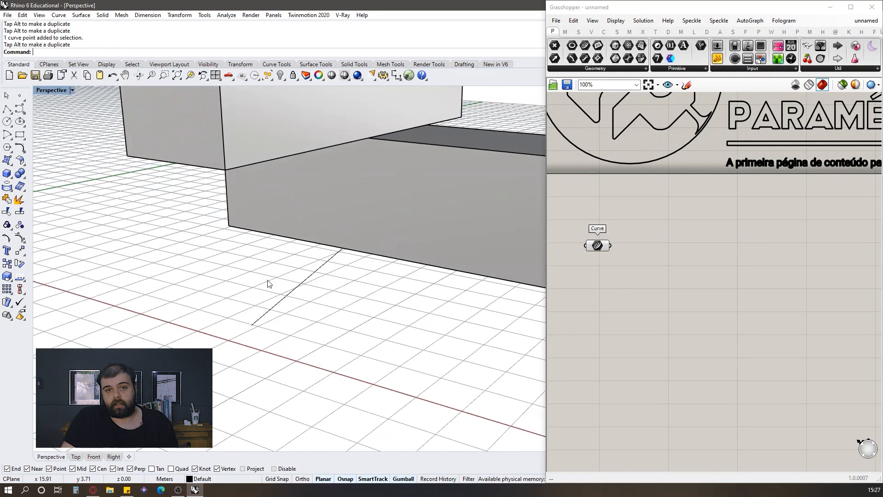
scroll(251, 302, "down", 5)
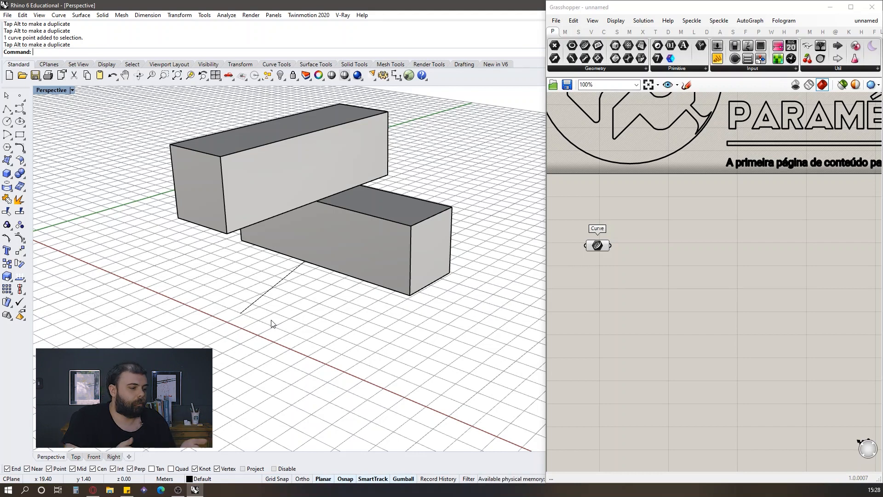
Extract the long front face of the lower box as a separate surface with ExtractSrf.
left_click(368, 258)
left_click(471, 168)
type("ExtractSrf")
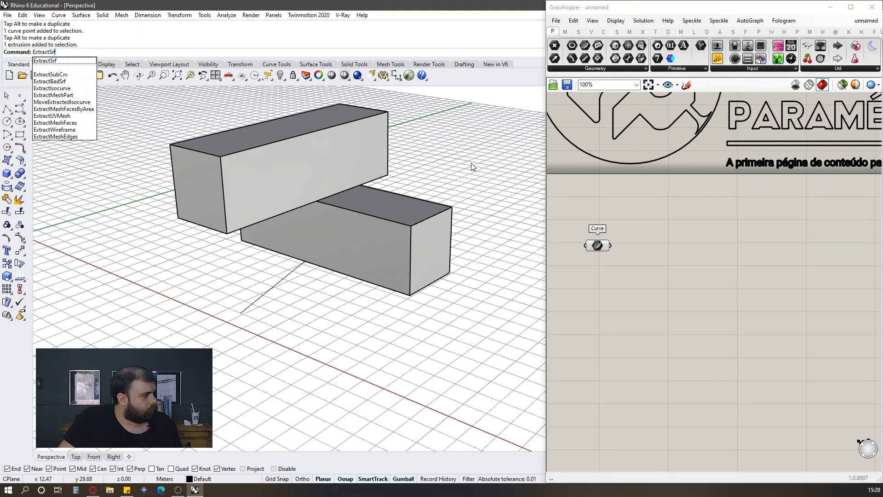
key("Return")
left_click(399, 268)
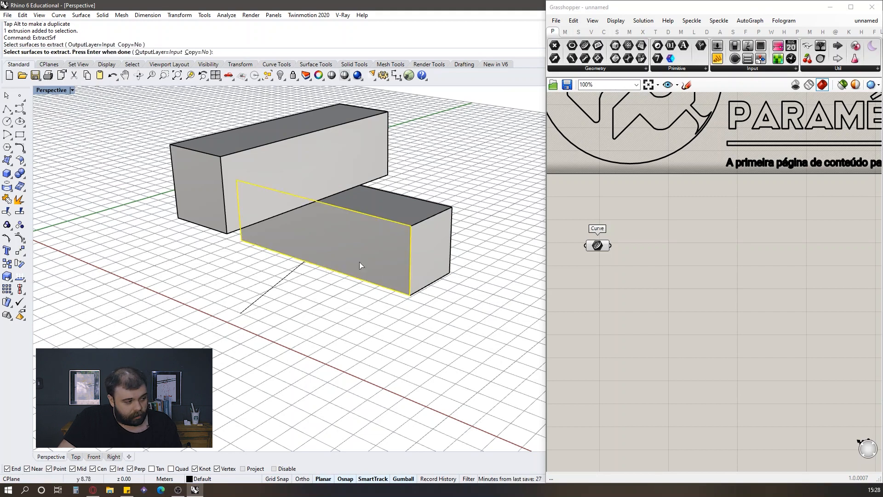
key("Return")
scroll(327, 221, "up", 3)
key("Escape")
Add a Surface parameter to the Grasshopper canvas and reference the extracted front face in it as one surface.
left_click(400, 206)
left_click(449, 146)
left_click(444, 291)
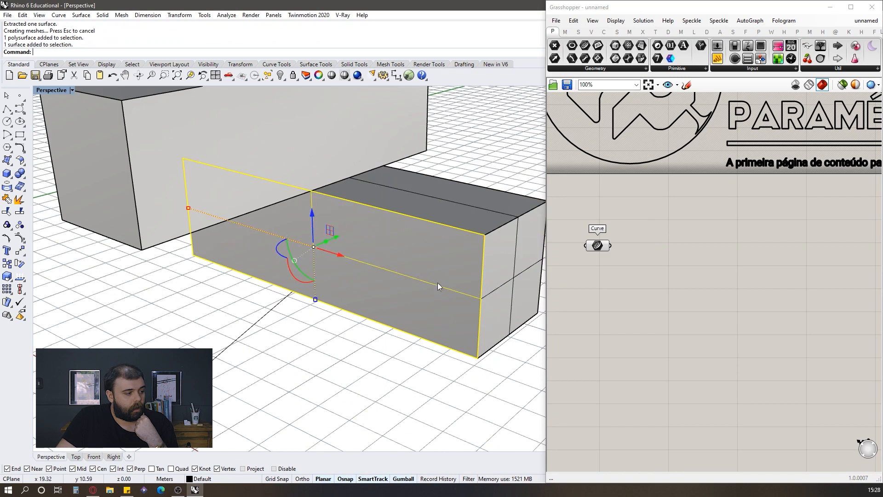
double_click(686, 272)
type("surface")
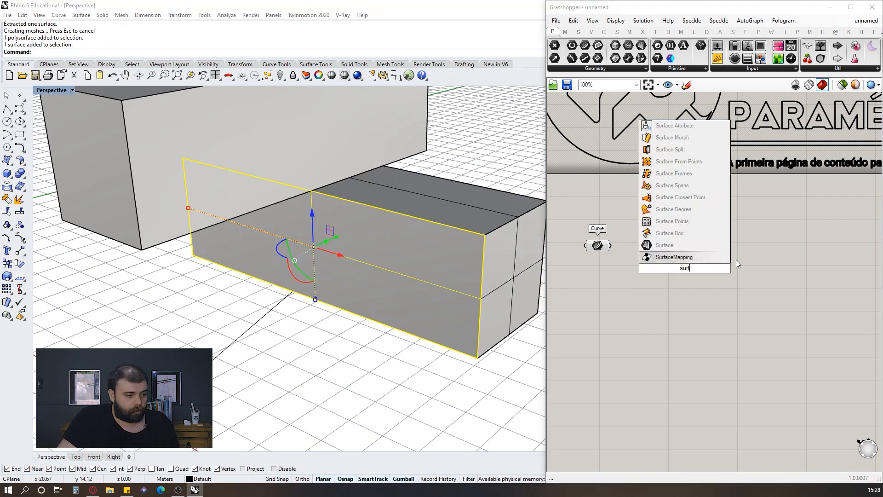
key("Return")
right_click(686, 271)
left_click(711, 402)
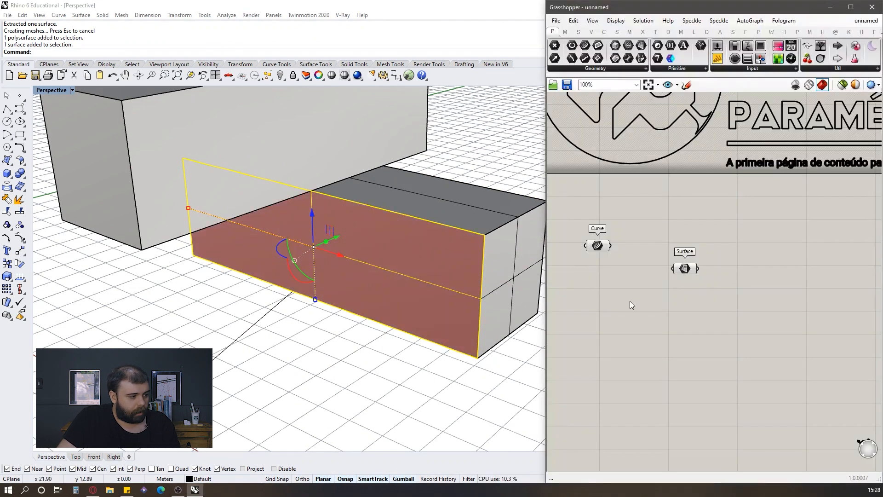
Try moving the extracted surface away from the lower box, and undo the move.
scroll(347, 237, "down", 4)
right_click_drag(375, 306, 475, 329)
left_click(475, 329)
left_click_drag(370, 266, 458, 328)
mouse_move(458, 329)
right_mouse_down()
mouse_move(452, 326)
mouse_move(465, 321)
right_mouse_up()
key("ctrl+z")
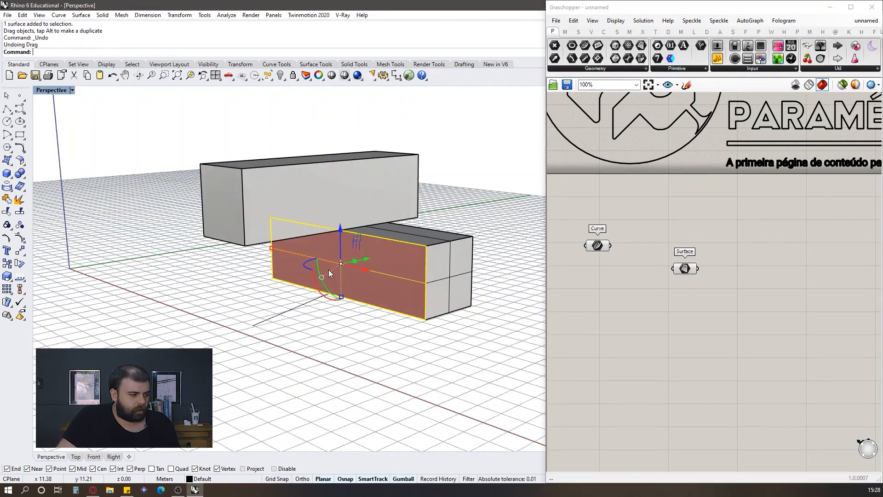
Scale the extracted surface narrower along the length of the lower box.
scroll(330, 271, "up", 5)
left_click_drag(226, 230, 266, 239)
left_click(181, 292)
scroll(182, 292, "down", 2)
right_click_drag(181, 293, 402, 256)
left_click(402, 257)
type("C")
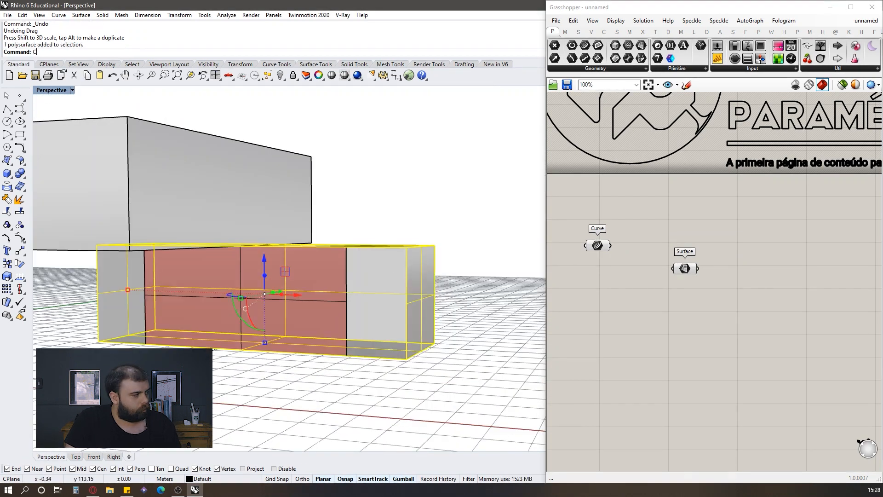
type("loseCrv")
key("Return")
key("Escape")
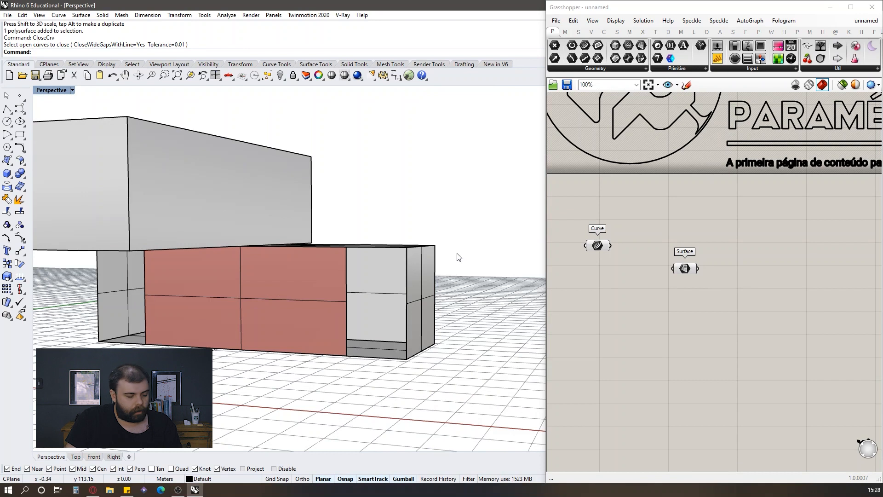
Close the open front of the lower box with the Cap command.
left_click(417, 260)
type("Cap")
key("Return")
left_click(381, 193)
Select the extracted surface instead of the overlapping box and scale it down in height.
left_click(327, 282)
left_click(406, 186)
left_click(347, 299)
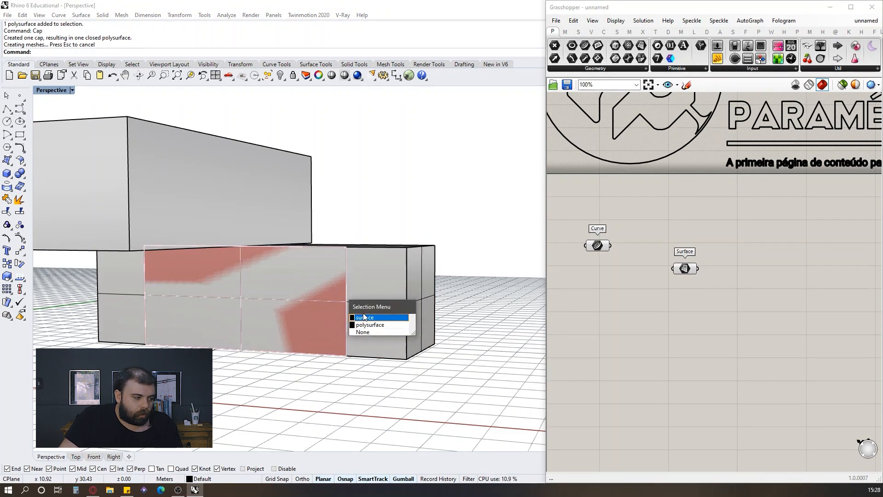
left_click(369, 318)
right_click_drag(380, 268, 340, 304)
left_click_drag(270, 317, 265, 308)
left_click(379, 176)
Examine how the Grasshopper preview follows the scaled surface on the lower box's front face.
right_click_drag(332, 272, 352, 233)
right_click_drag(276, 297, 250, 327)
scroll(399, 300, "down", 4)
scroll(402, 250, "down", 3)
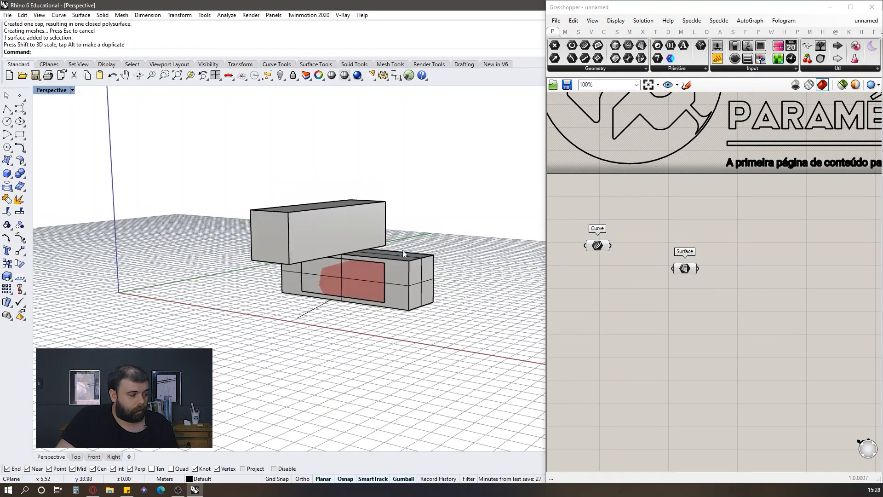
right_click_drag(402, 251, 379, 264)
scroll(374, 264, "up", 8)
left_click(363, 282)
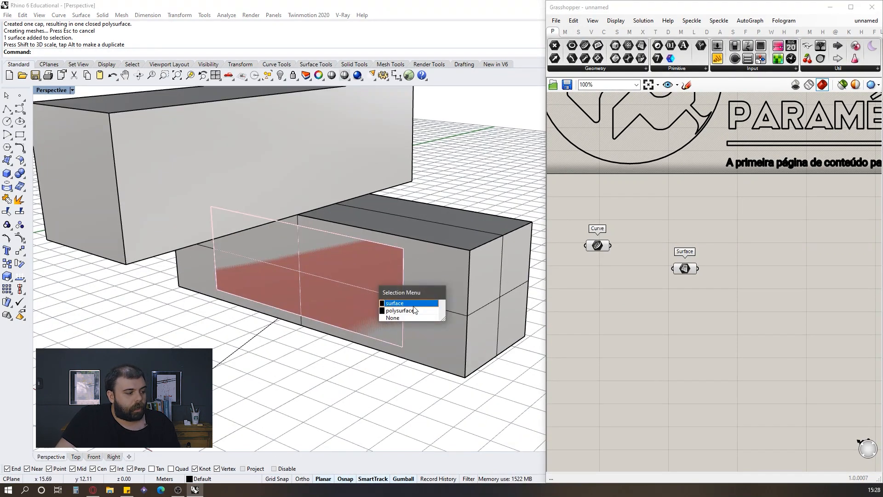
left_click(413, 305)
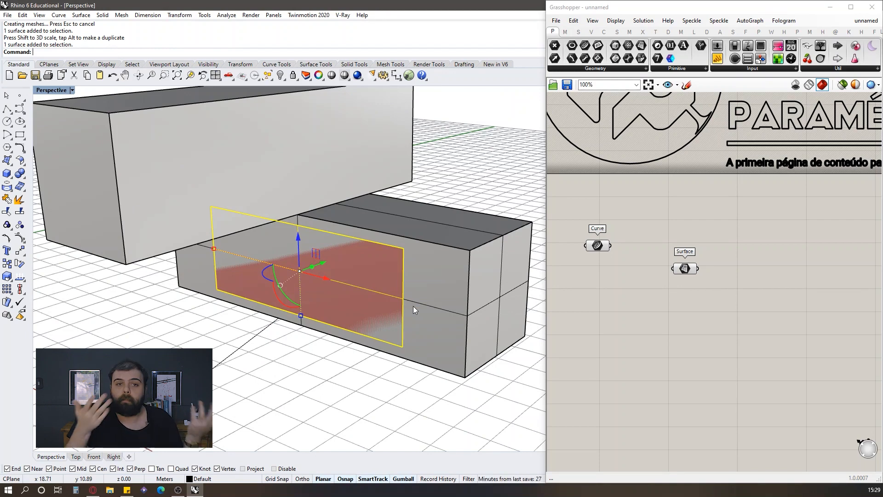
left_click(199, 304)
scroll(191, 247, "down", 5)
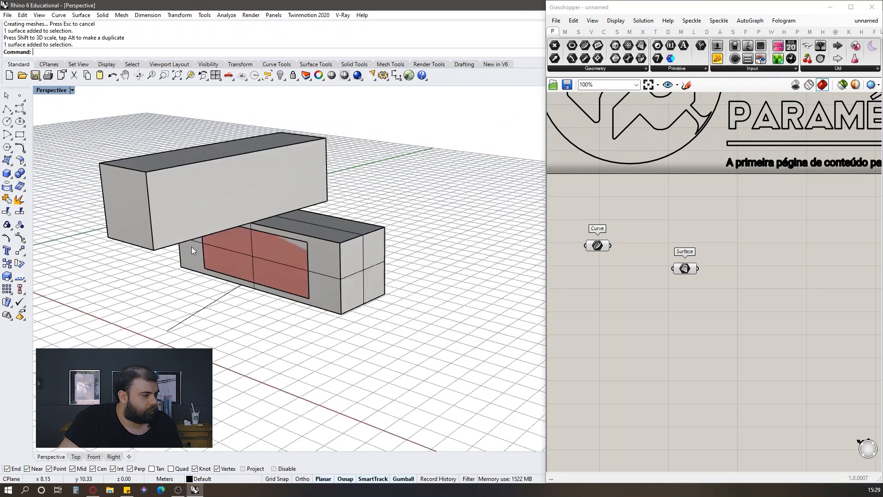
Place a point object on the lower front corner of the upper box in the Perspective view.
right_click_drag(191, 247, 193, 207)
right_click_drag(159, 240, 158, 271)
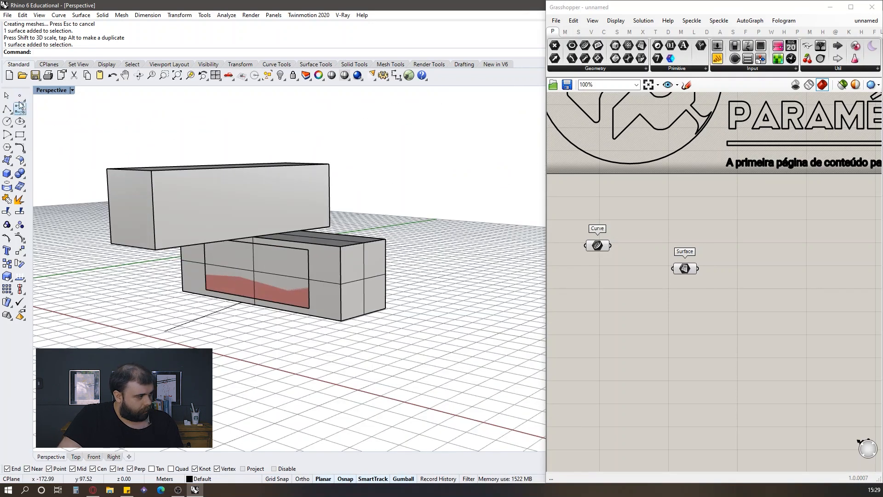
left_click(20, 95)
left_click(156, 249)
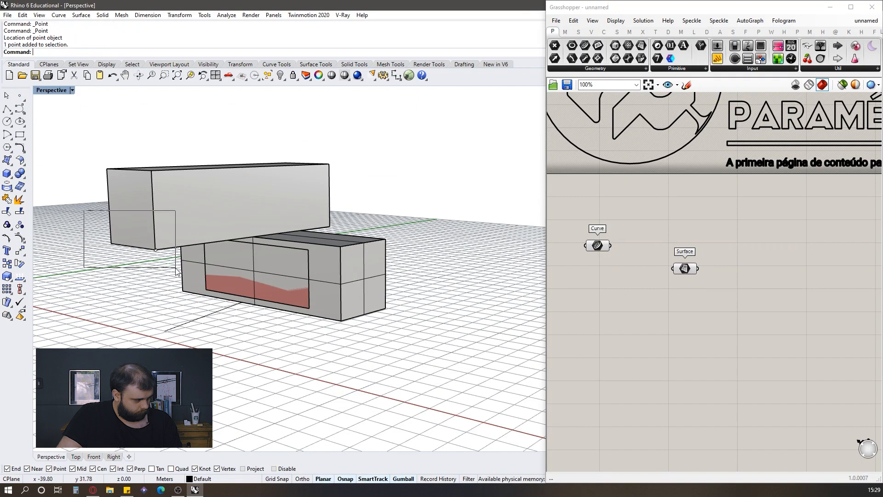
Move the new point straight down to the ground, using the lower box's vertical front line as the distance.
type("Move")
key("Return")
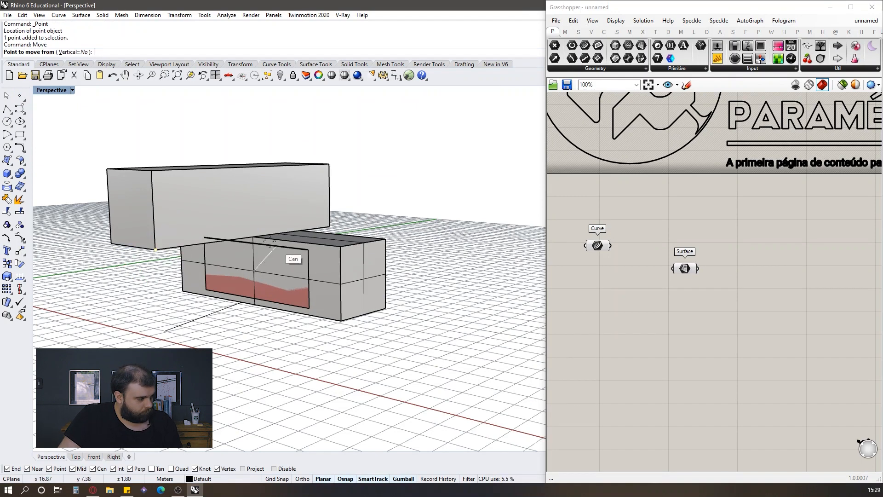
left_click(253, 237)
left_click(256, 313)
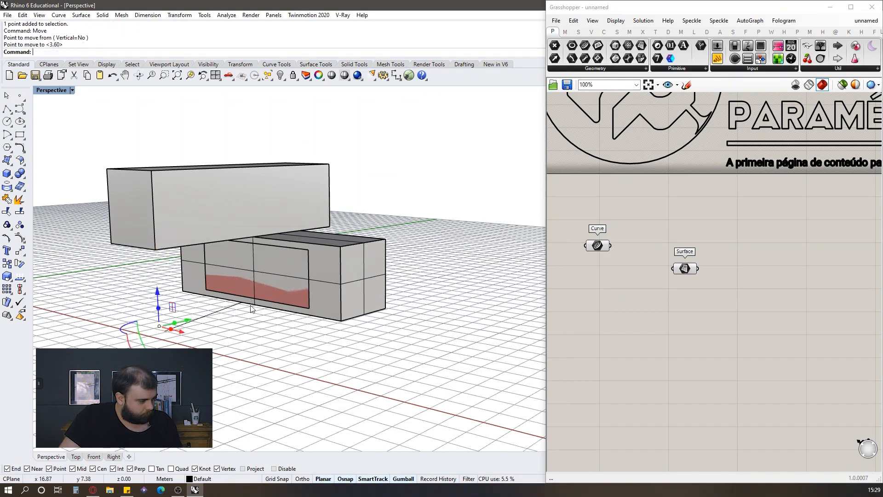
Add a Point parameter to the Grasshopper canvas and reference the Rhino point on the ground.
left_click(587, 317)
double_click(586, 313)
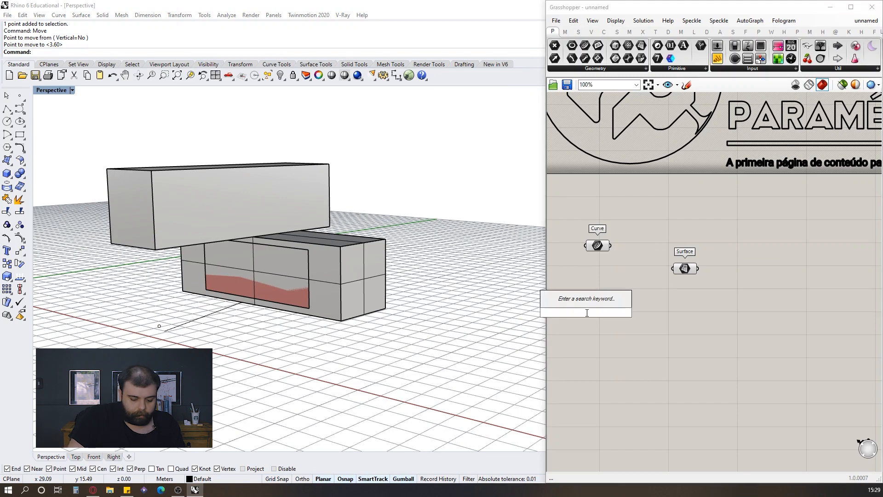
type("point")
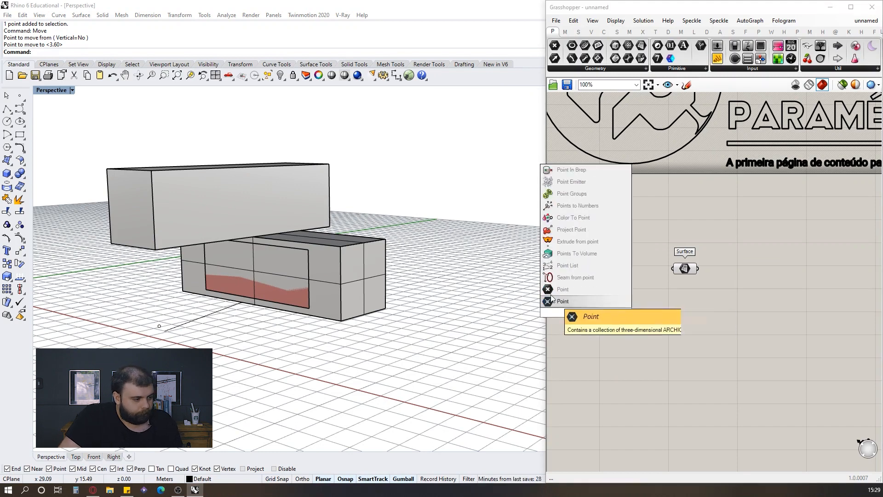
left_click(553, 295)
right_click(586, 317)
left_click(630, 411)
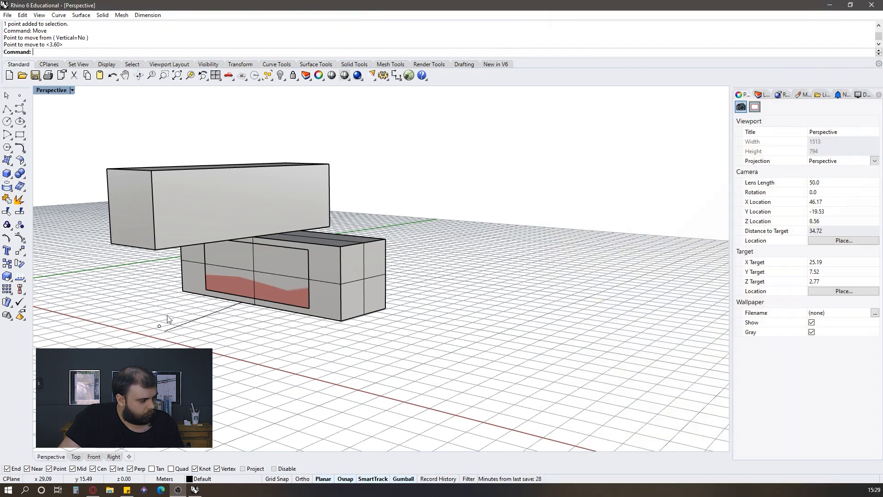
left_click(159, 328)
Add a Circle component and connect the Point parameter to its plane input.
double_click(638, 354)
type("cirl")
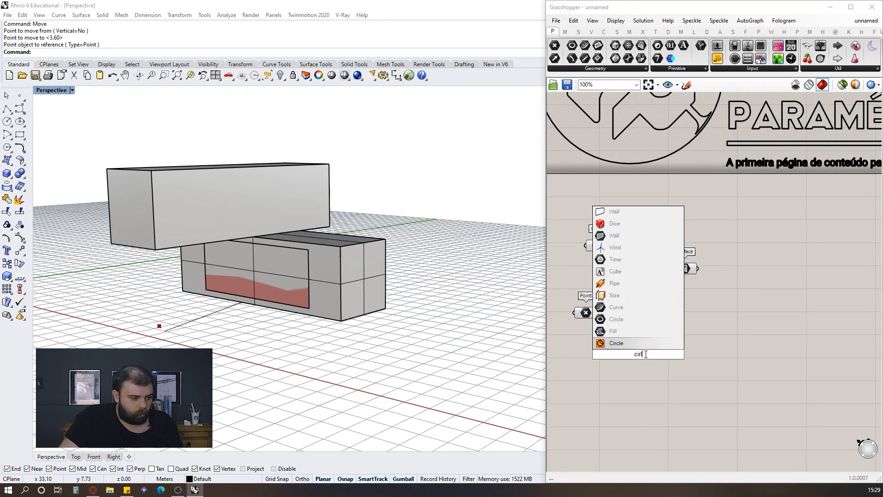
key("Return")
left_click_drag(599, 313, 624, 350)
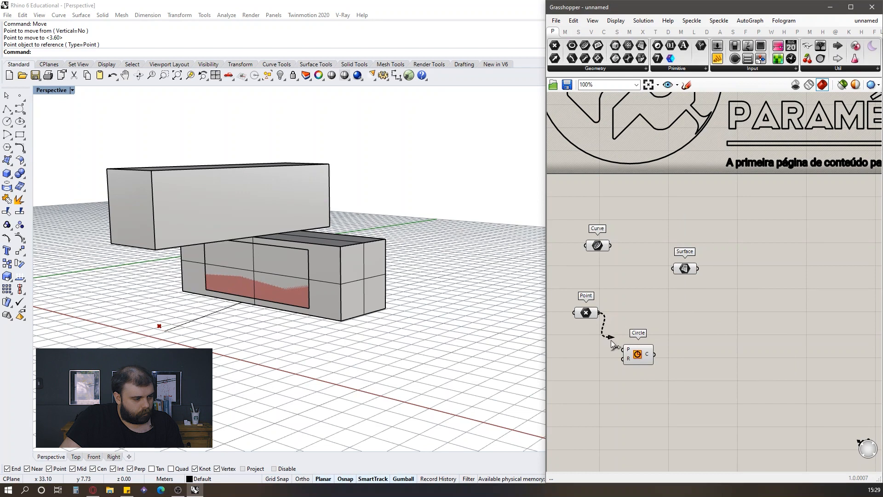
Create a panel with the value .15 and connect it to the circle's radius input.
double_click(604, 362)
type(".15")
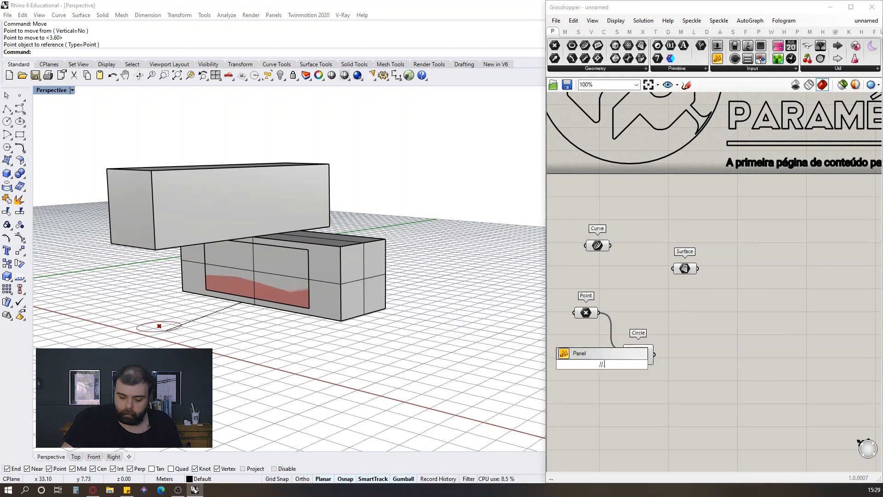
key("Return")
left_click_drag(613, 364, 624, 359)
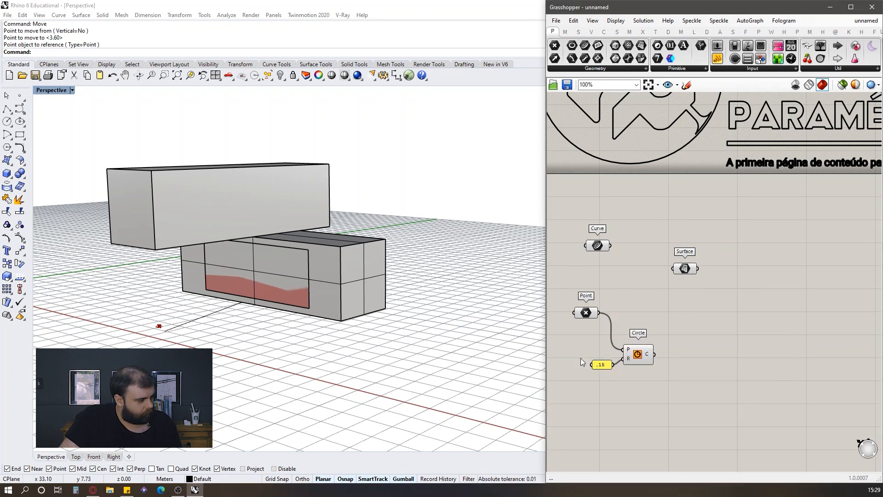
Add an Extrude component and connect the circle to its base input.
scroll(140, 292, "up", 2)
double_click(650, 320)
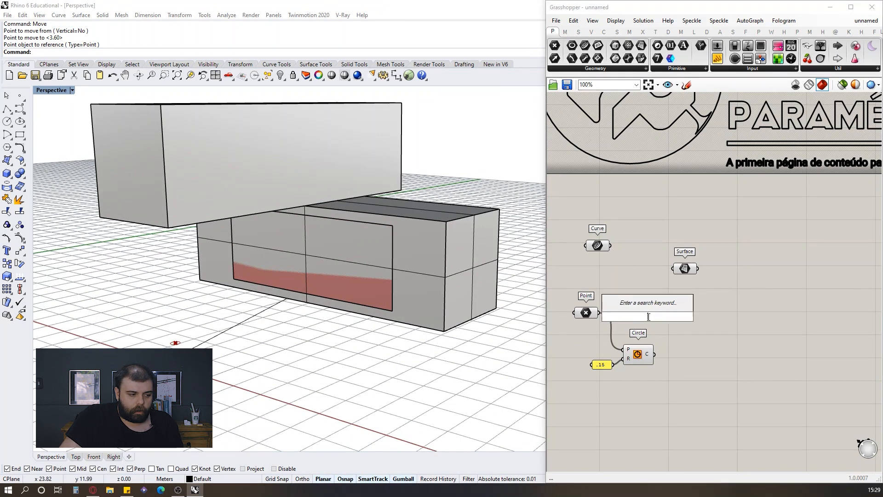
type("extrude")
left_click(631, 304)
left_click_drag(654, 355, 727, 356)
Add a Unit Z vector and connect it to the direction input of Extrude.
double_click(675, 398)
type("unit z")
left_click(651, 389)
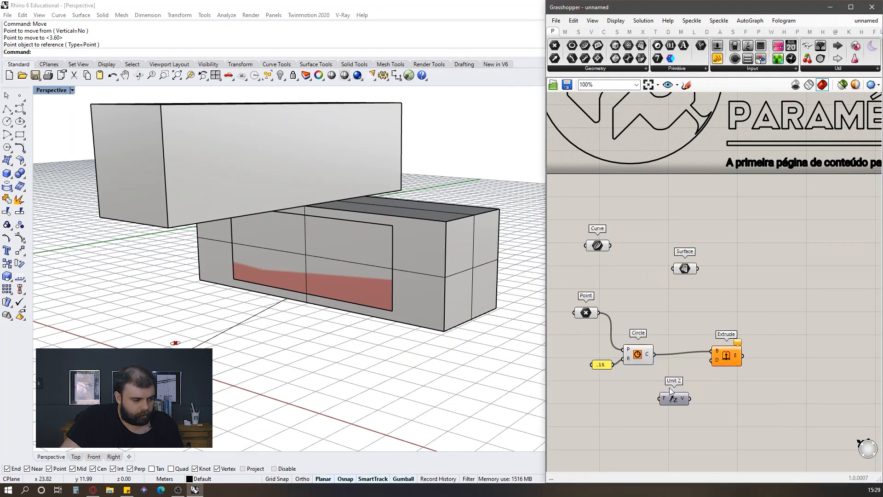
left_click_drag(690, 399, 712, 360)
Measure the lower box's height with a temporary polyline started at its top front edge.
double_click(624, 401)
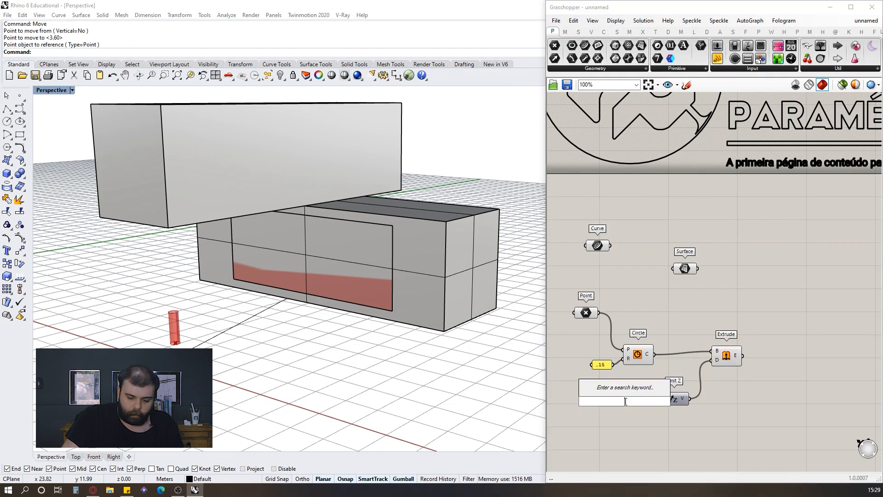
left_click(6, 109)
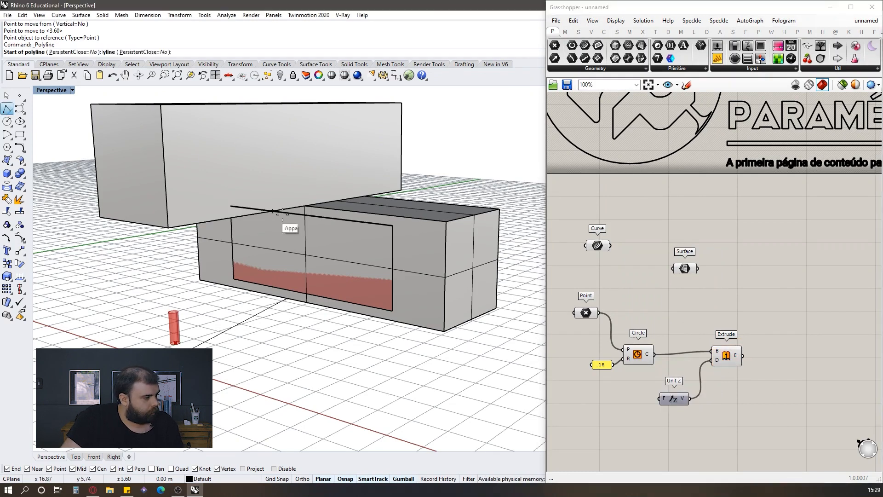
left_click(305, 207)
left_click(307, 303)
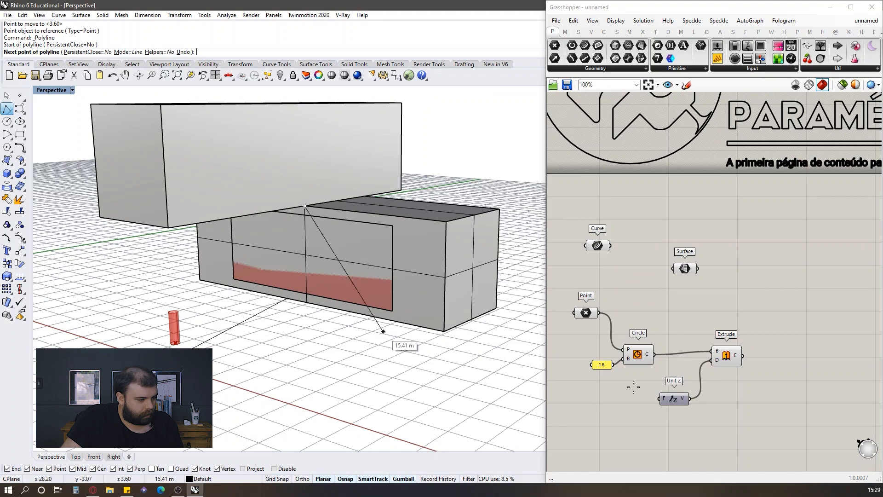
key("Return")
Create a panel with the value 3.6 and connect it to the factor input of Unit Z.
double_click(611, 391)
type("//3.6")
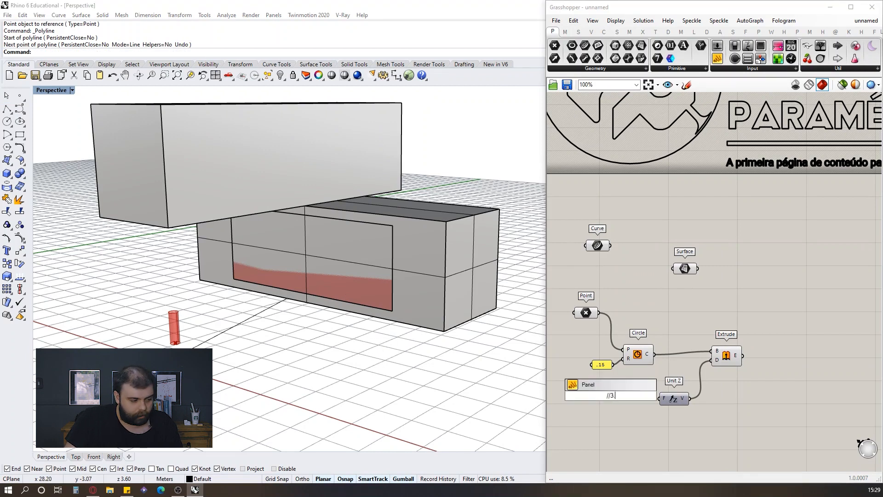
key("Return")
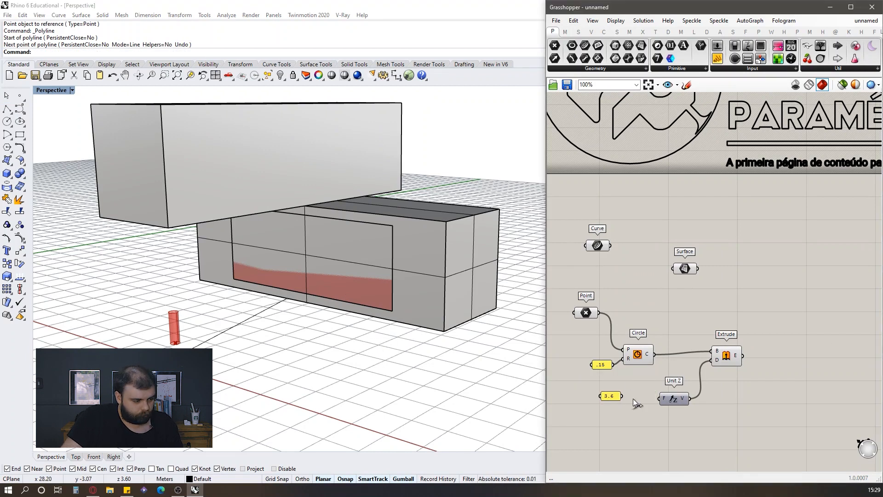
left_click_drag(621, 396, 663, 399)
right_click_drag(285, 198, 304, 168)
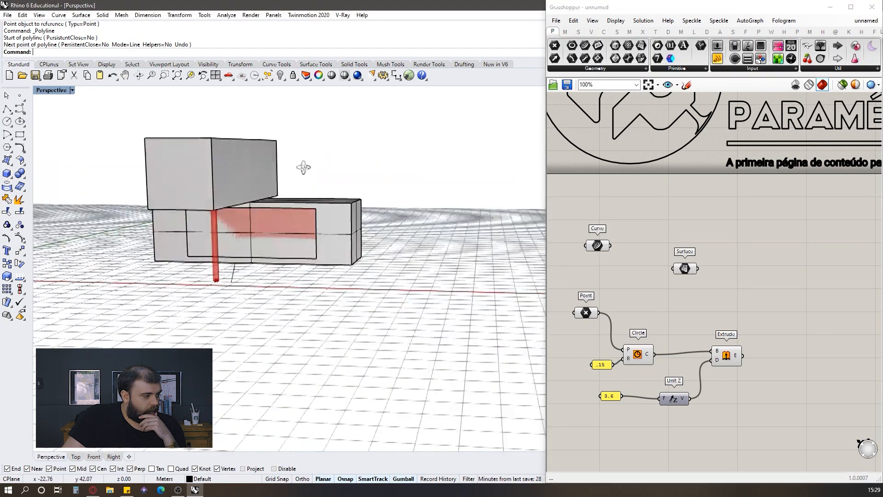
Move the column's base point .25 m along the green axis and -.25 m along the red axis.
scroll(227, 223, "up", 7)
right_click_drag(227, 222, 223, 327)
left_click(275, 351)
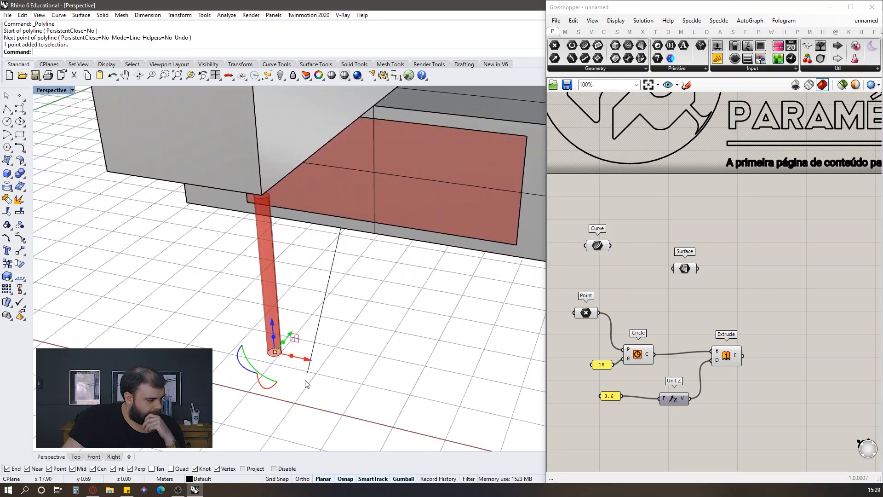
left_click(290, 334)
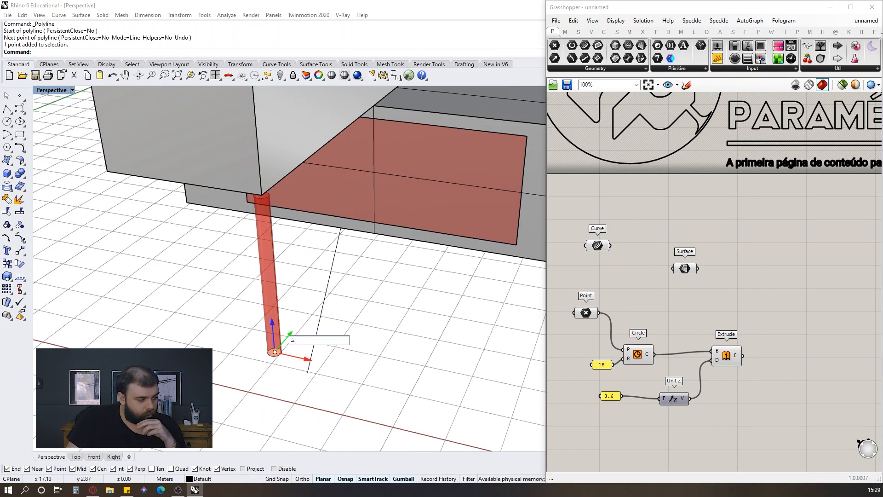
key("Return")
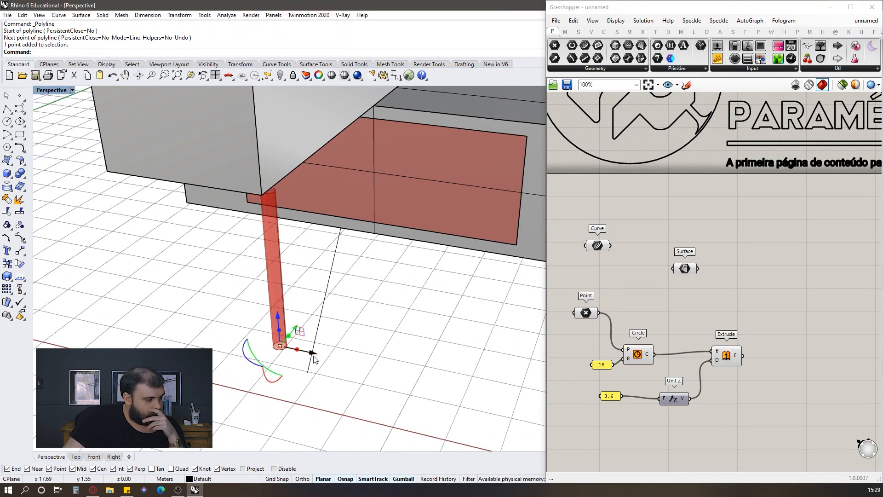
left_click(308, 352)
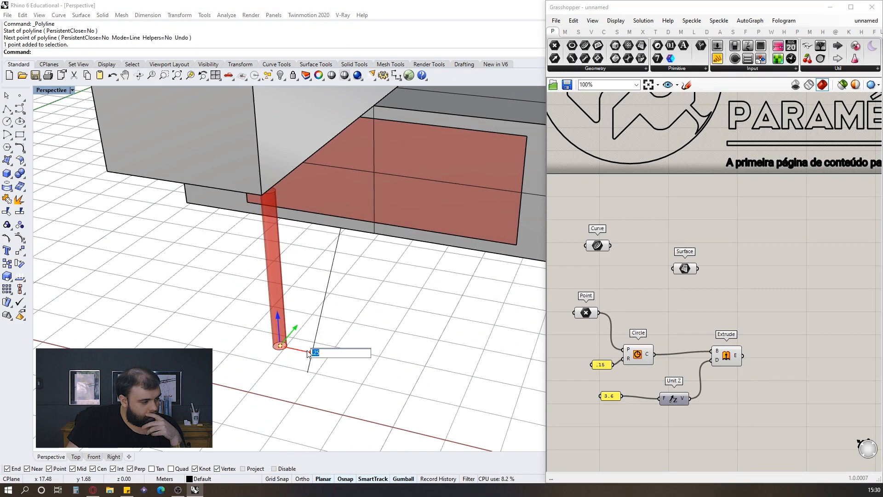
type("-.25")
key("Return")
Lower the upper box vertically by about 0.31 m so it overlaps the column's top.
right_click_drag(299, 349, 302, 174)
scroll(304, 171, "up", 7)
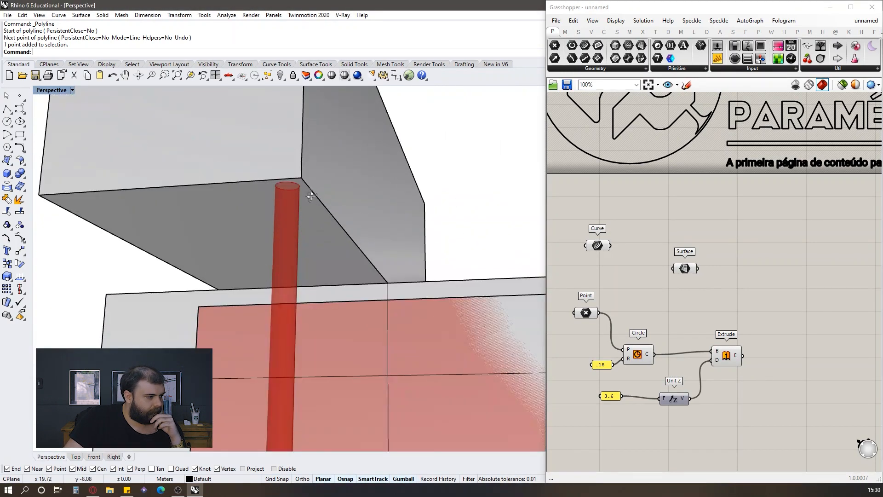
scroll(331, 157, "down", 6)
right_click_drag(345, 138, 356, 214)
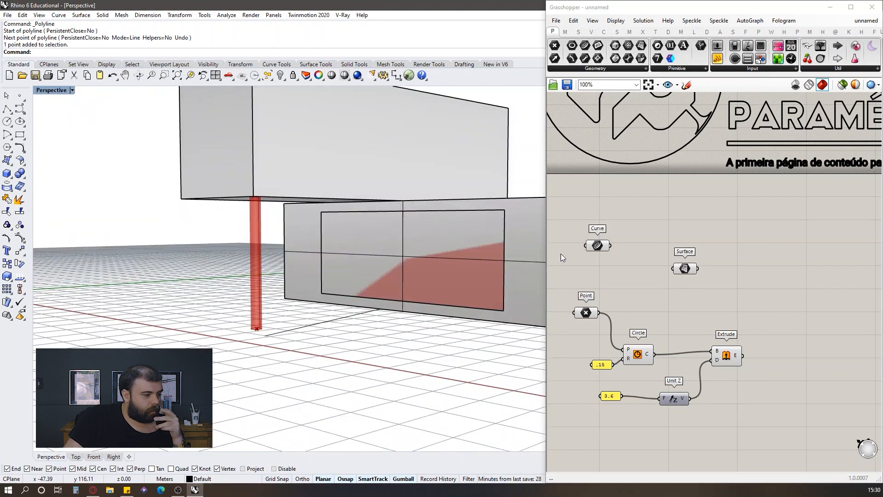
left_click(359, 192)
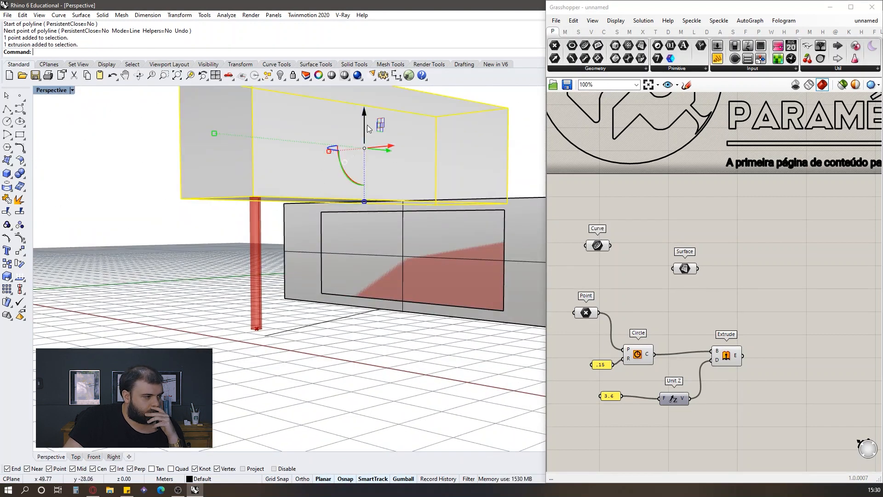
left_click_drag(365, 125, 365, 134)
Measure the vertical offset between the upper box's bottom edge and the lower box's top edge with a temporary polyline.
scroll(616, 393, "up", 4)
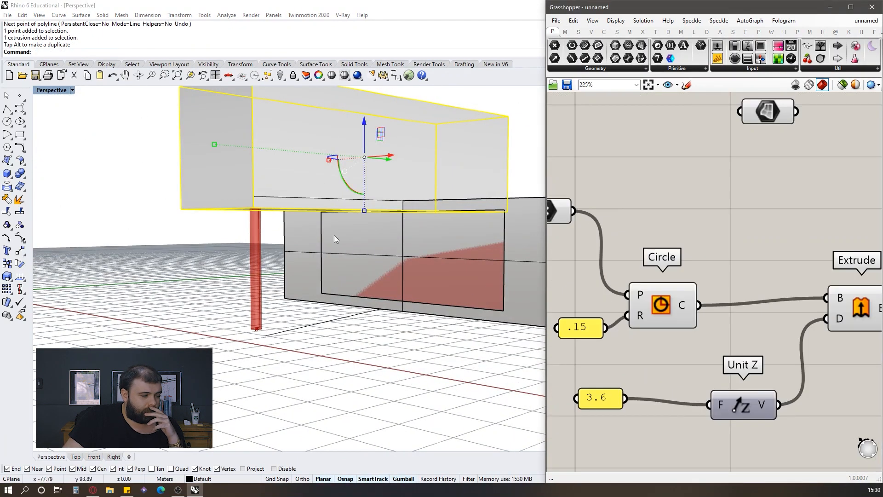
right_click_drag(334, 235, 259, 241)
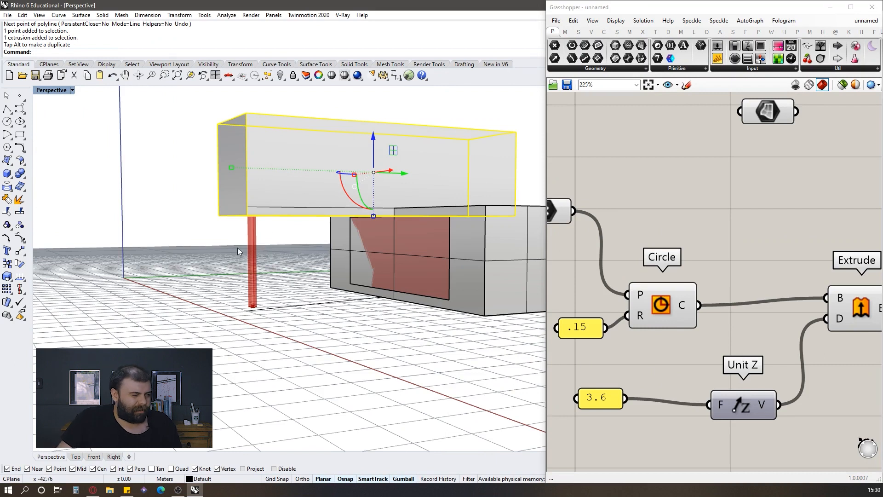
scroll(278, 227, "up", 6)
scroll(172, 261, "down", 8)
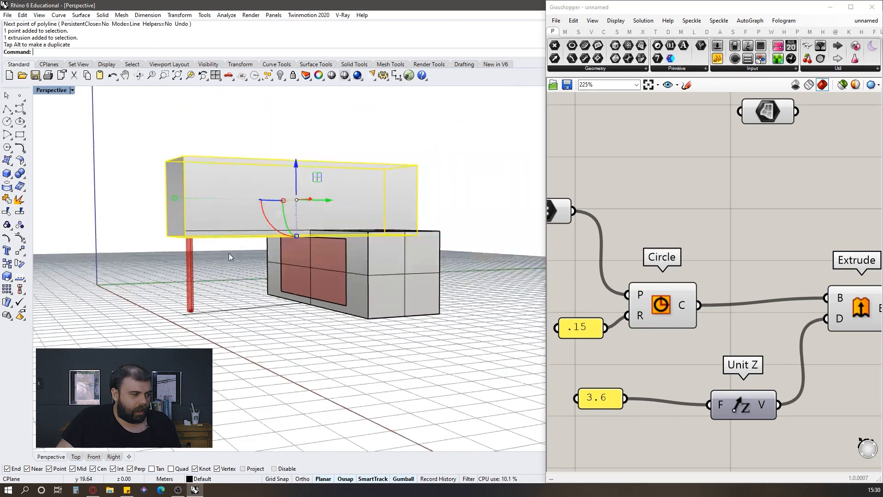
left_click(7, 108)
scroll(317, 275, "up", 3)
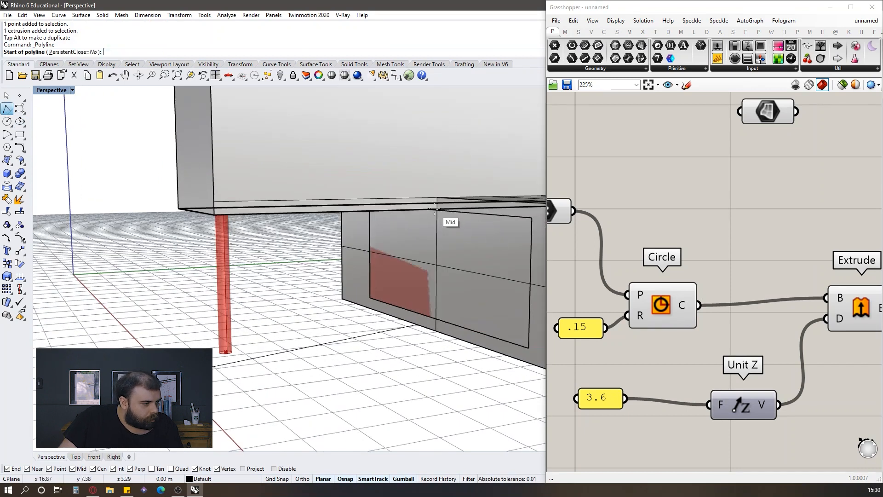
scroll(450, 221, "up", 4)
scroll(434, 209, "up", 3)
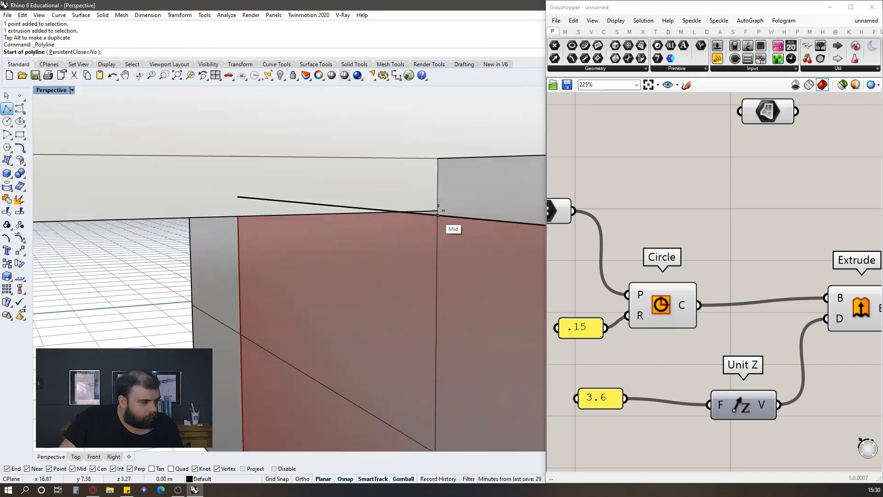
left_click(435, 209)
scroll(430, 150, "down", 2)
scroll(430, 150, "down", 3)
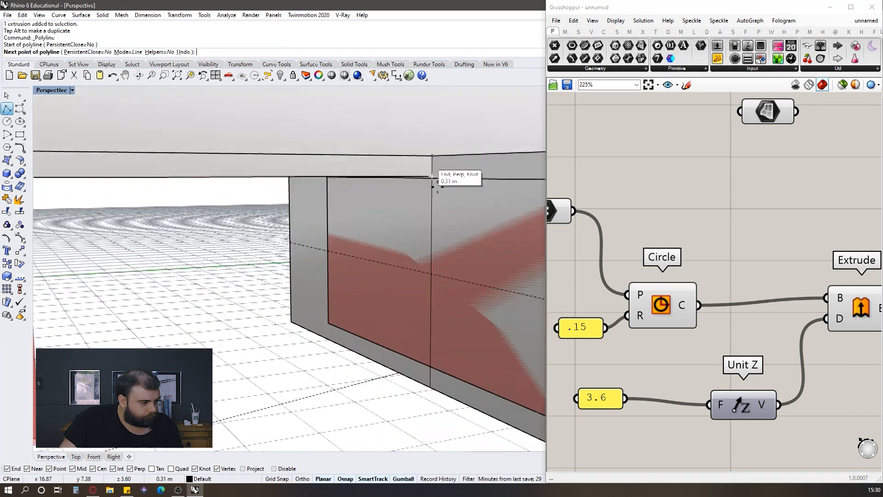
key("Escape")
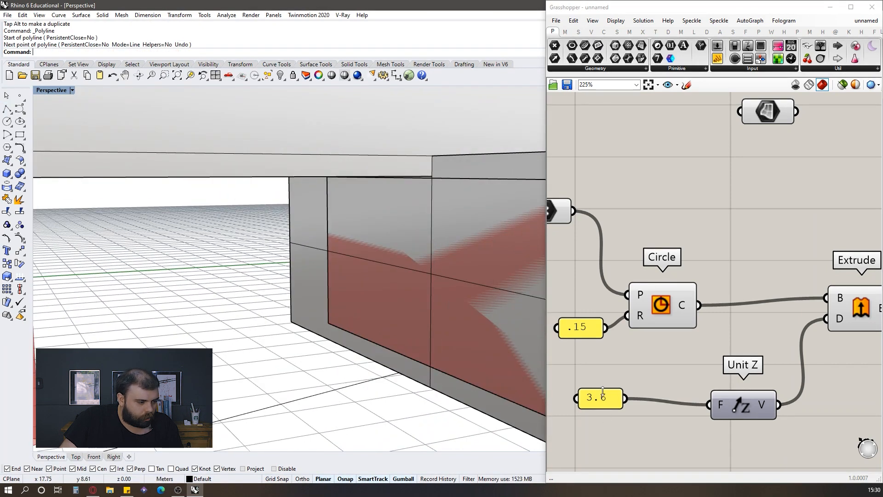
Set the column's extrusion height panel to 3.29 to match the lowered upper box.
double_click(605, 403)
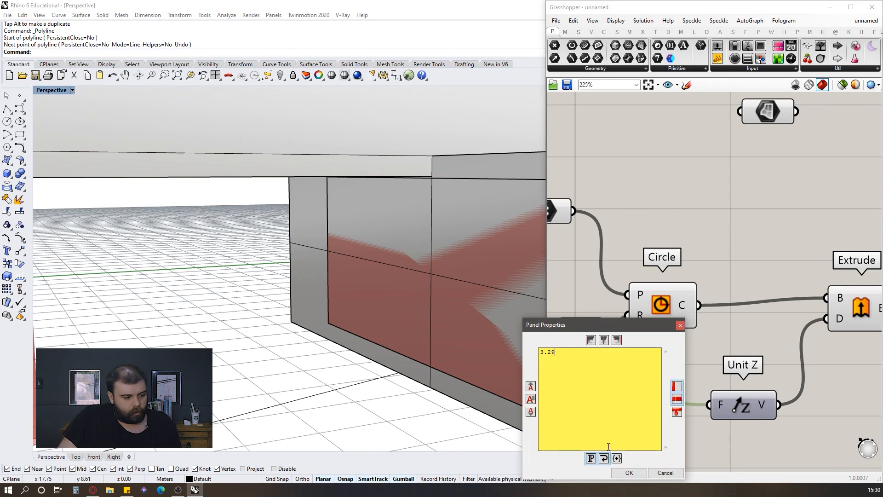
left_click(629, 473)
left_click(657, 341)
scroll(397, 242, "down", 4)
right_click_drag(397, 242, 301, 254)
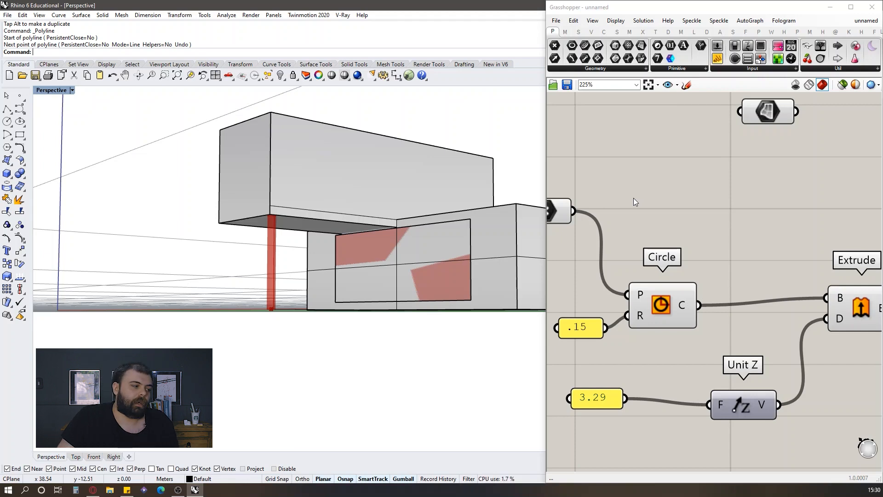
Delete all the components of the column, curve and surface definitions from the Grasshopper canvas.
scroll(330, 216, "down", 5)
right_click_drag(330, 216, 343, 242)
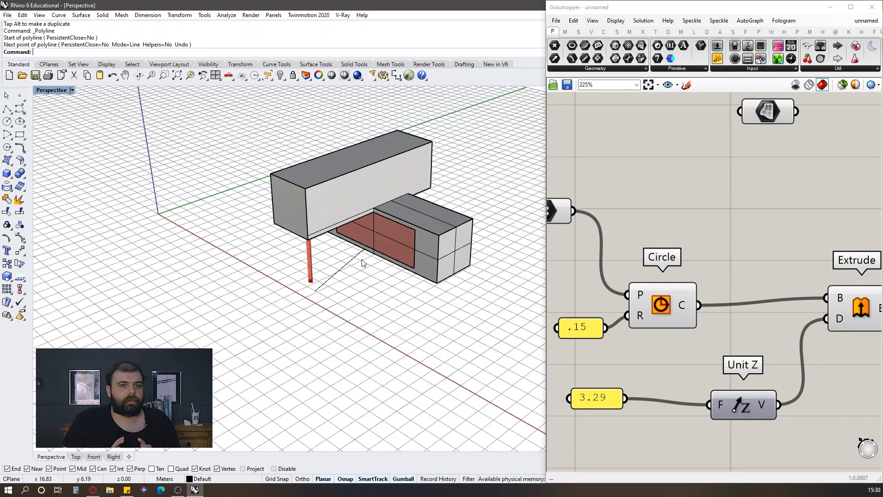
scroll(723, 321, "down", 5)
left_click_drag(814, 351, 603, 142)
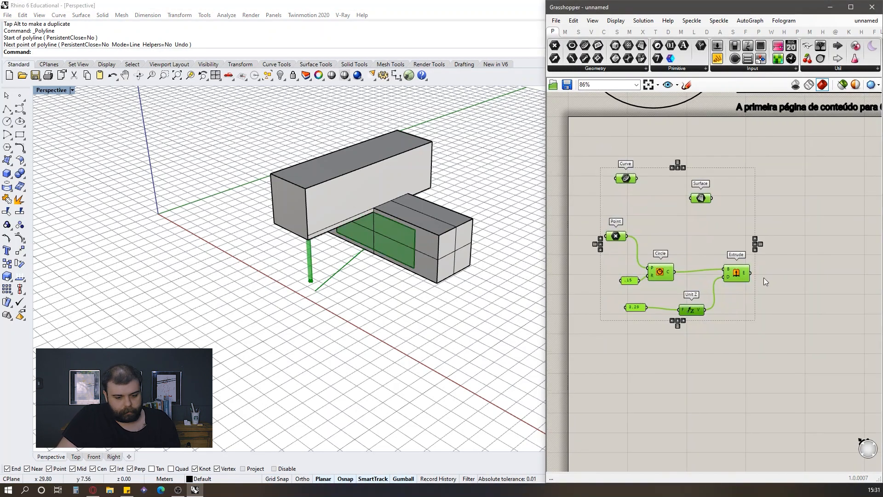
left_click(810, 248)
left_click_drag(829, 347, 597, 144)
key("Delete")
Delete the leftover reference point and curve beside the boxes and the rectangular surface on the lower box in Rhino.
left_click_drag(366, 289, 314, 267)
key("Delete")
left_click(405, 246)
key("Delete")
Explode the upper box and join its faces back into one closed polysurface.
scroll(403, 248, "up", 3)
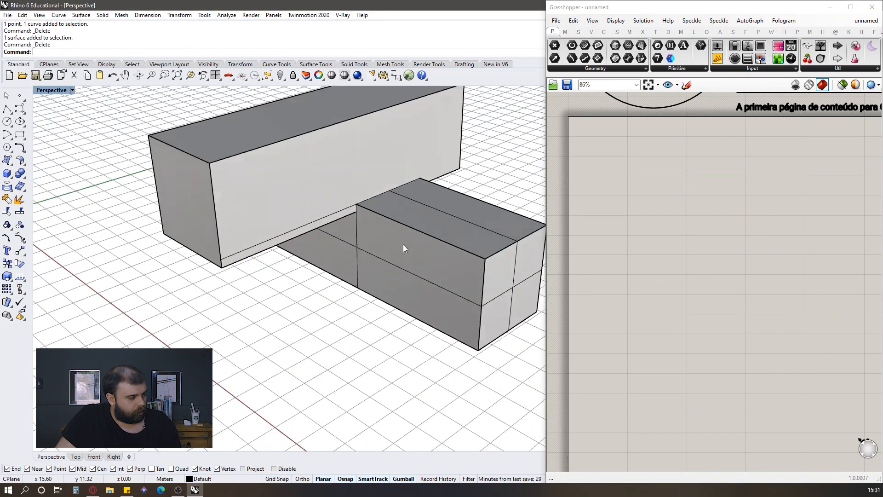
left_click(403, 248)
left_click(408, 183)
type("Ex")
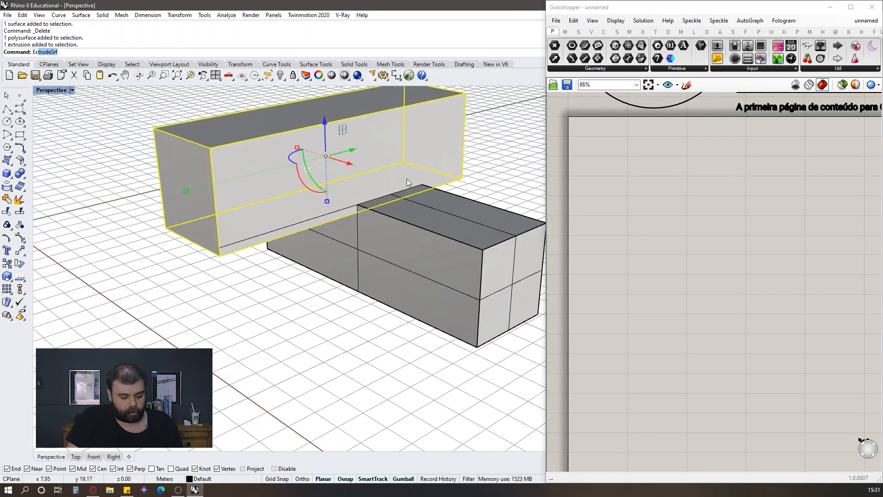
key("Return")
type("Jo")
key("Return")
scroll(296, 210, "down", 3)
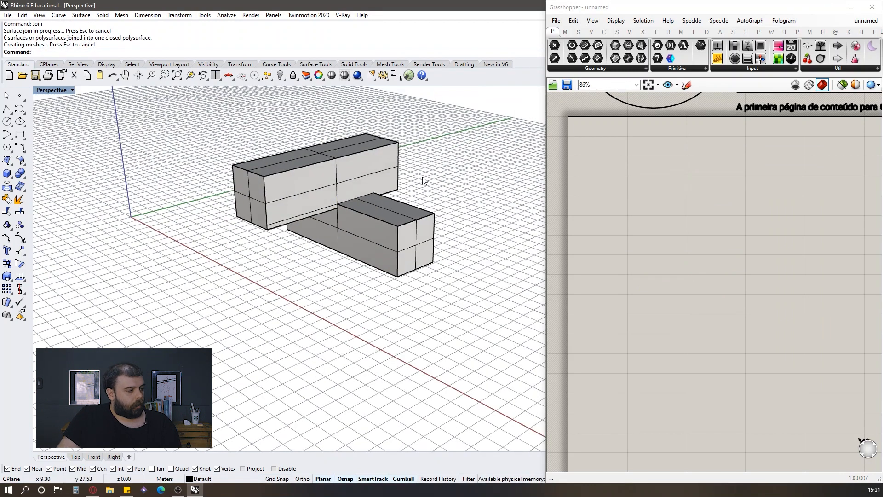
Move the upper box up about 0.31 m so its underside snaps onto the lower box's top corner.
left_click(345, 184)
type("Move")
key("Return")
scroll(347, 193, "up", 6)
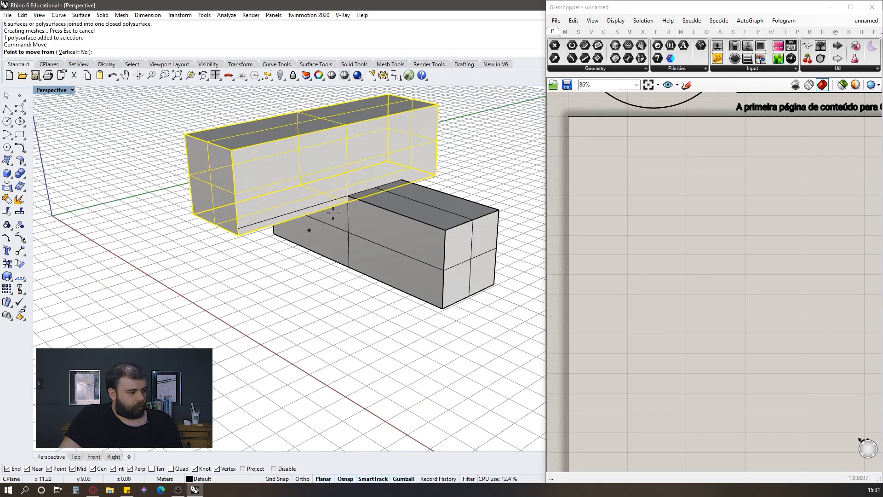
left_click(357, 224)
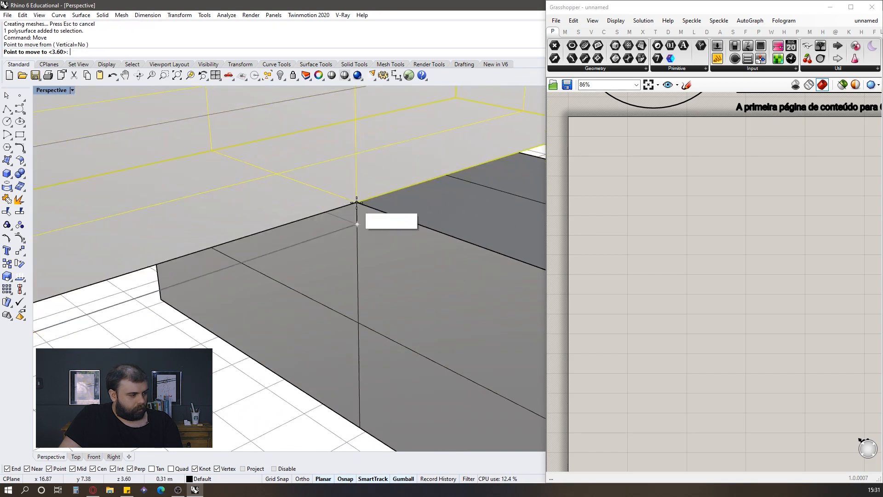
left_click(338, 211)
scroll(310, 192, "down", 5)
scroll(329, 210, "down", 3)
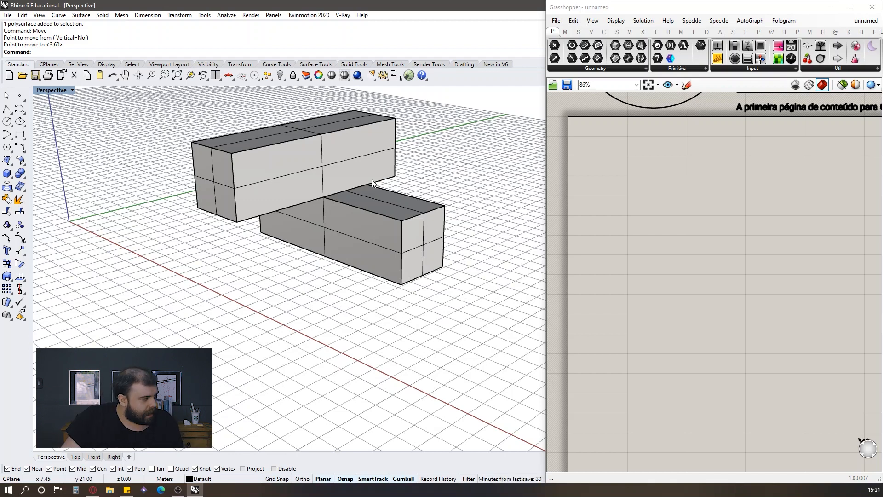
Extract the upper box's long side face, on the side opposite the deleted window surface, as a separate surface.
scroll(369, 225, "up", 3)
left_click(408, 203)
left_click(304, 298)
scroll(303, 298, "down", 4)
right_click_drag(303, 298, 322, 216)
scroll(405, 202, "up", 8)
right_click_drag(404, 202, 430, 174)
scroll(431, 174, "down", 5)
scroll(323, 177, "up", 2)
left_click(329, 174)
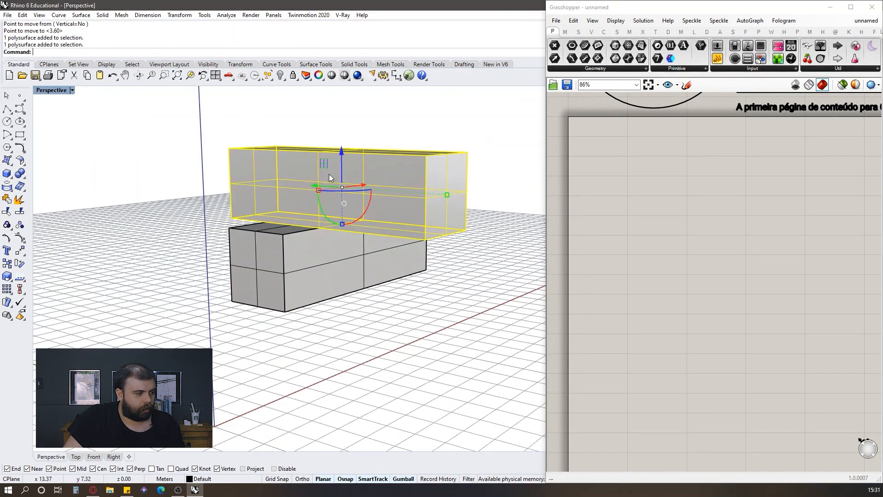
type("extractsrf")
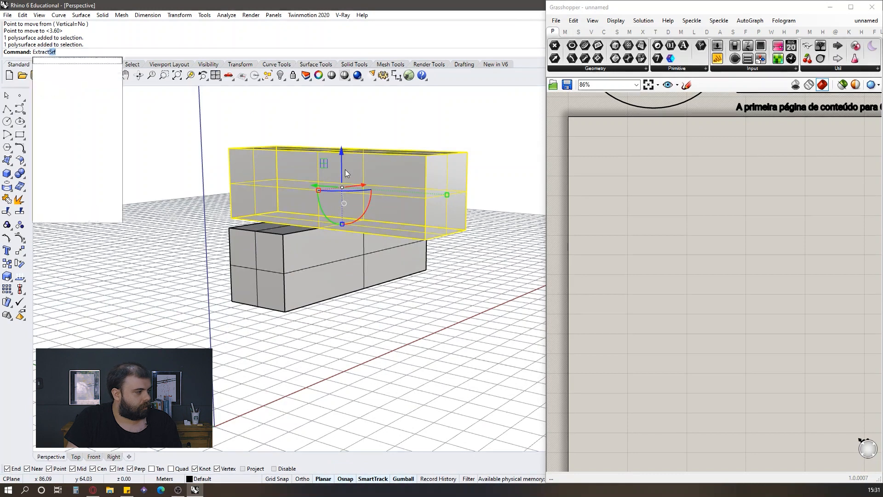
key("Return")
left_click(346, 172)
key("Return")
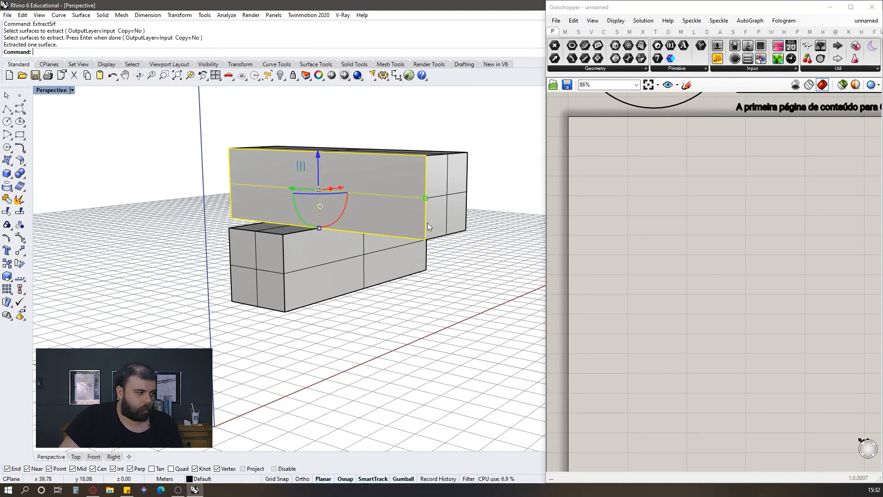
Try to pull the extracted face away from the upper box, and undo the move.
right_click_drag(427, 223, 381, 233)
left_click_drag(322, 196, 309, 195)
left_click(385, 139)
key("ctrl+z")
left_click(507, 151)
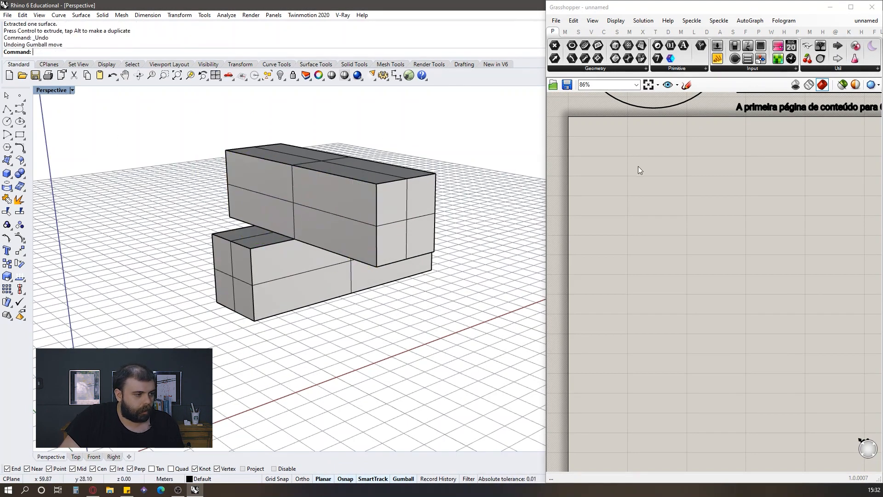
Add a Surface parameter in Grasshopper and reference the extracted side face of the upper box in it.
double_click(639, 166)
type("surf")
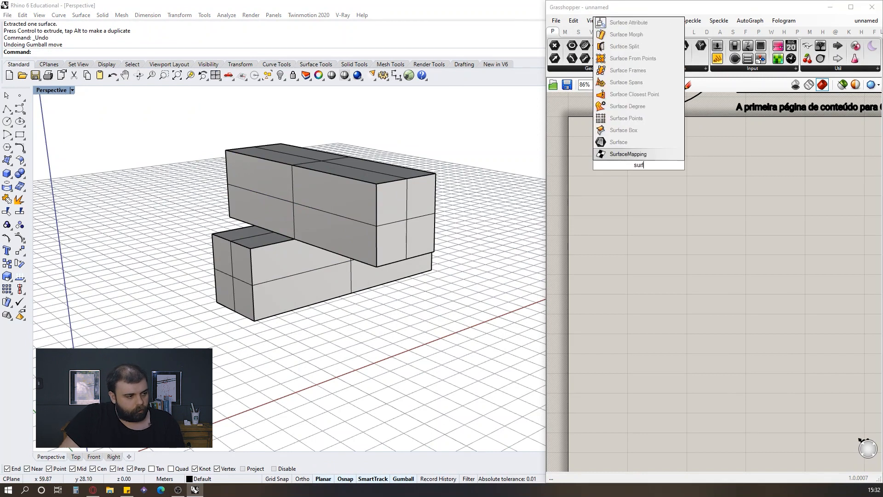
left_click(616, 144)
right_click(639, 166)
left_click(683, 307)
left_click(335, 221)
key("Return")
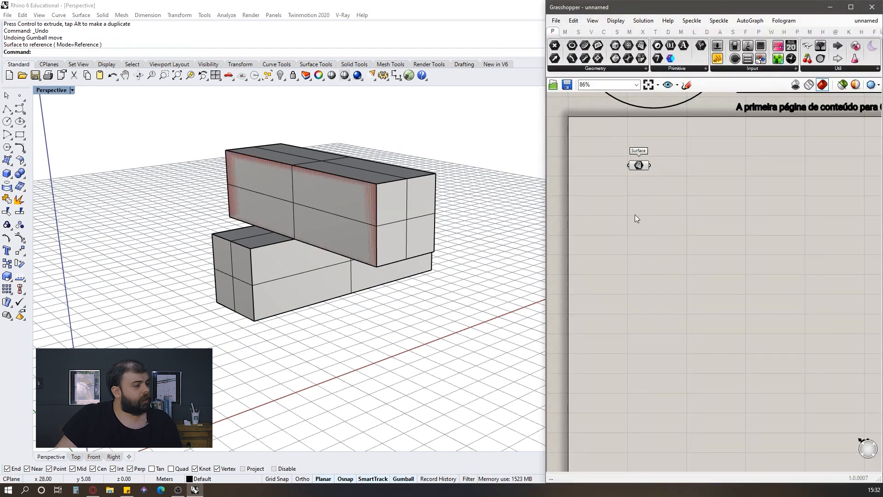
Add the surface version of the Contour component and connect the Surface parameter to its shape input.
double_click(654, 196)
type("contour")
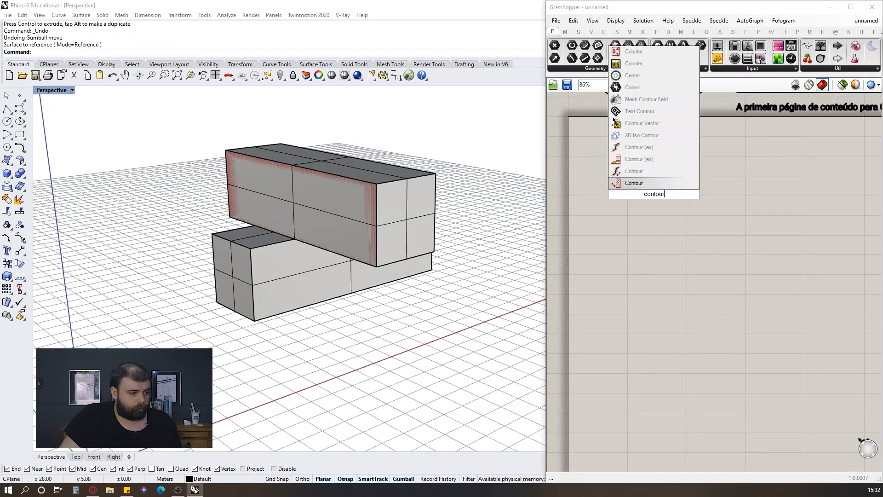
key("Return")
scroll(683, 139, "up", 2)
left_click_drag(640, 179, 674, 185)
Add a Unit Y vector and connect it to Contour's N direction input.
double_click(653, 212)
type("unit y")
key("Return")
left_click_drag(657, 219, 673, 207)
Add an XY Plane component and connect it to Contour's P input.
double_click(604, 186)
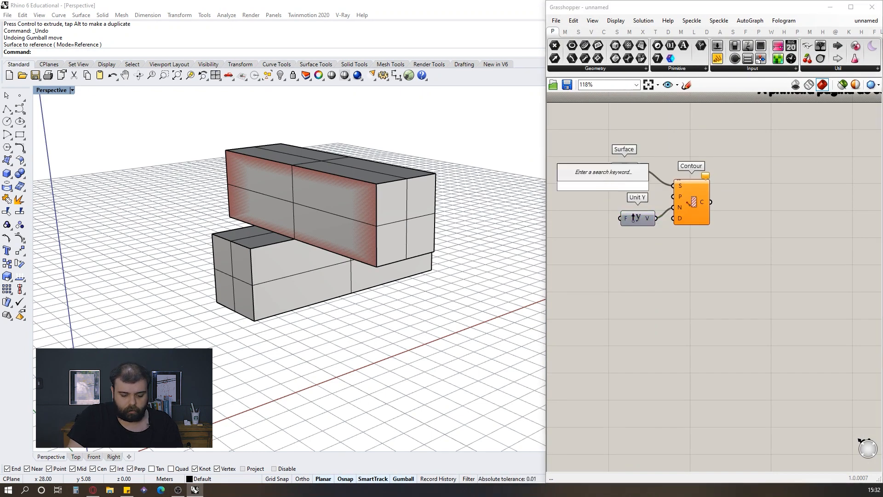
type("xy")
left_click(591, 175)
left_click_drag(621, 188, 674, 197)
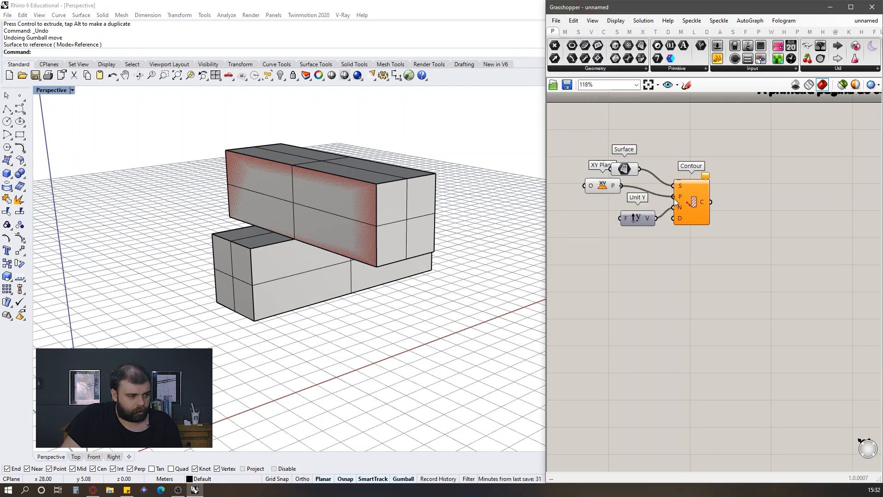
Add a panel containing .5 and connect it to Contour's D distance input.
double_click(569, 253)
type("//")
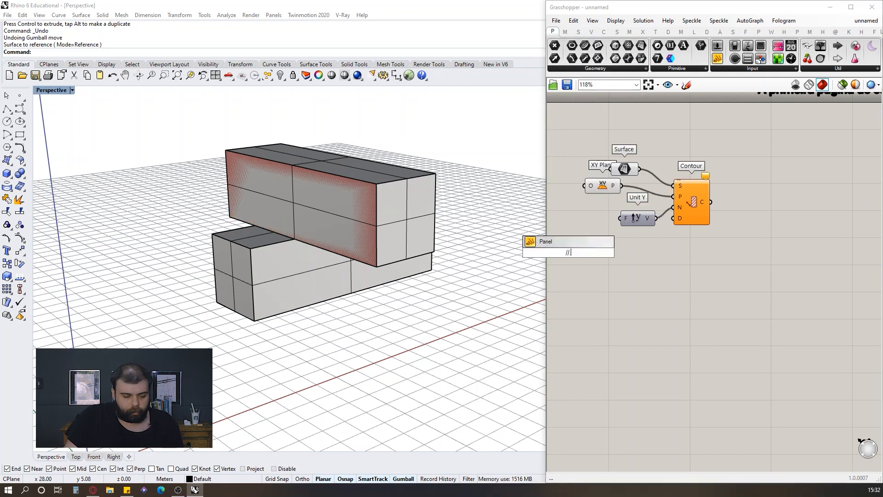
key("Return")
left_click_drag(579, 252, 709, 234)
scroll(299, 193, "up", 5)
mouse_move(305, 187)
right_mouse_down()
mouse_move(316, 199)
mouse_move(317, 183)
right_mouse_up()
scroll(317, 182, "down", 5)
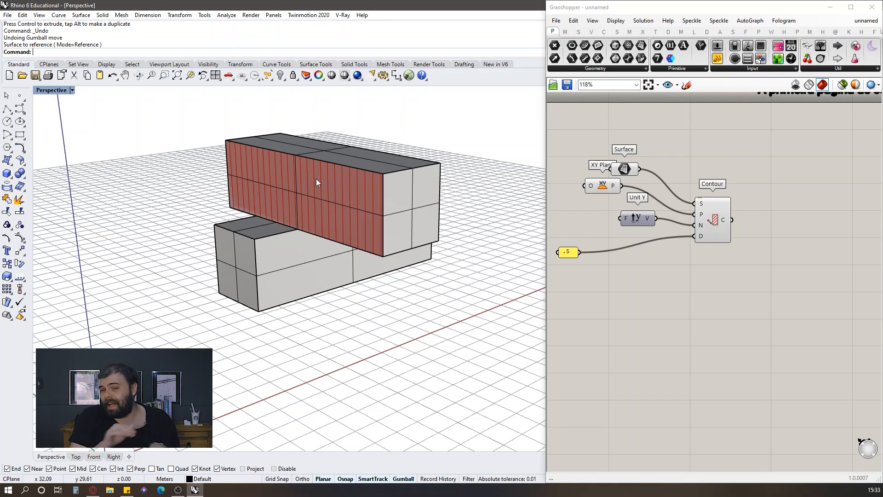
Examine the contour lines on the upper box's referenced side face from several angles.
left_click(316, 179)
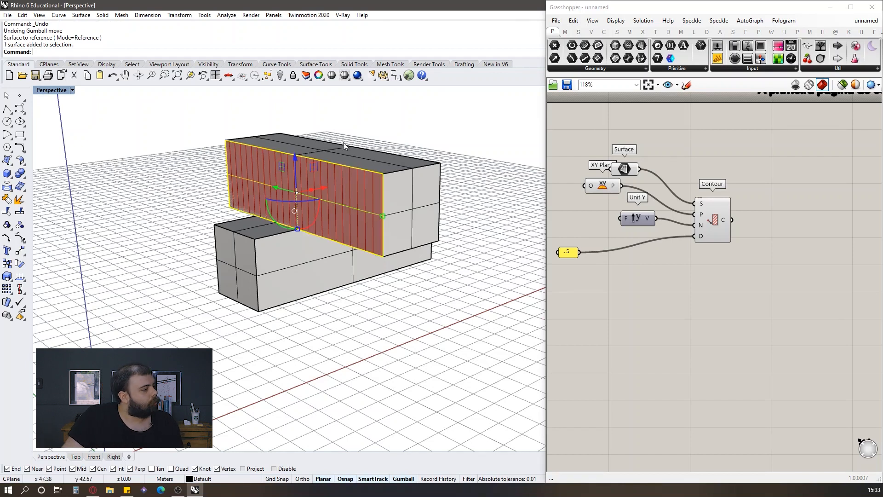
scroll(248, 184, "up", 4)
scroll(247, 184, "down", 4)
left_click(413, 136)
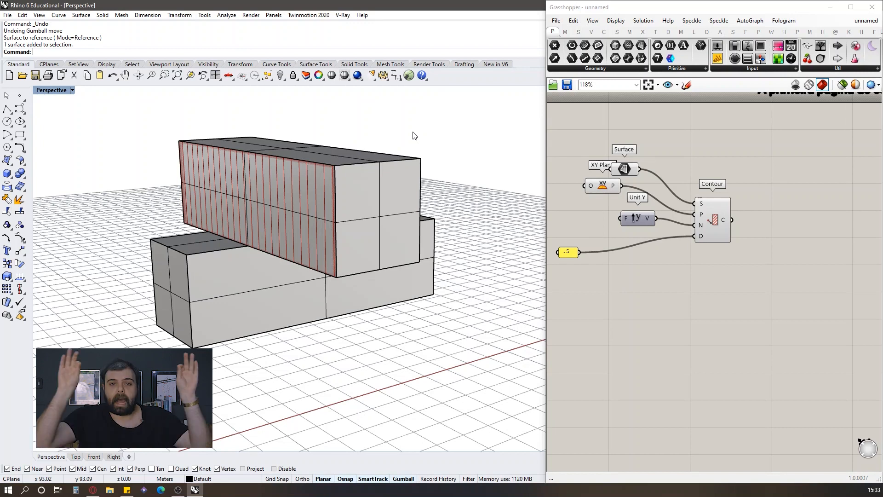
left_click(259, 199)
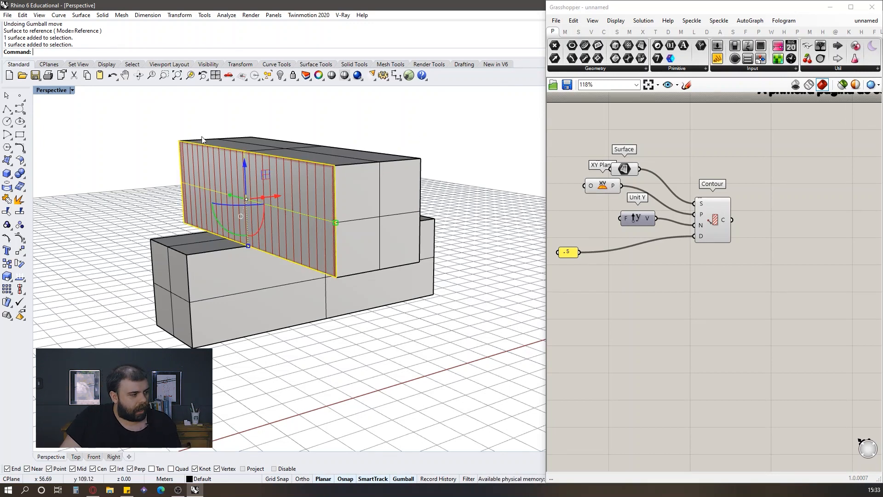
left_click(126, 200)
right_click_drag(344, 215, 431, 202)
scroll(311, 199, "down", 5)
scroll(351, 184, "up", 5)
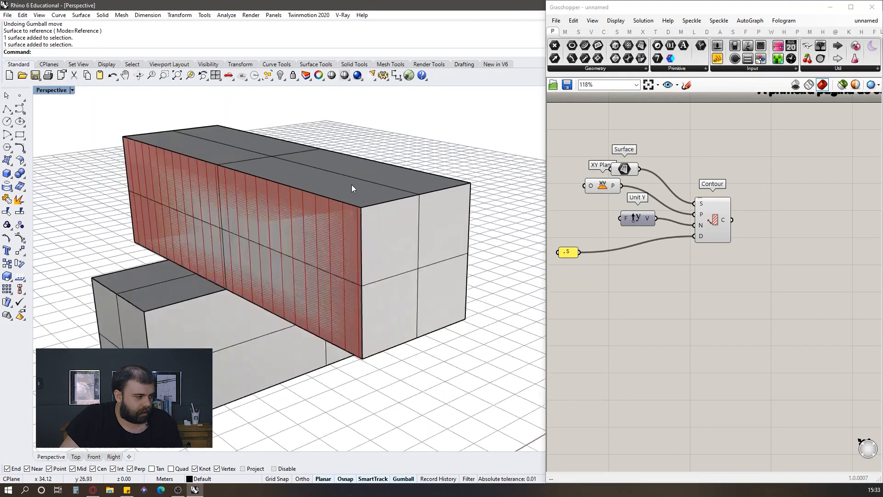
scroll(398, 233, "down", 2)
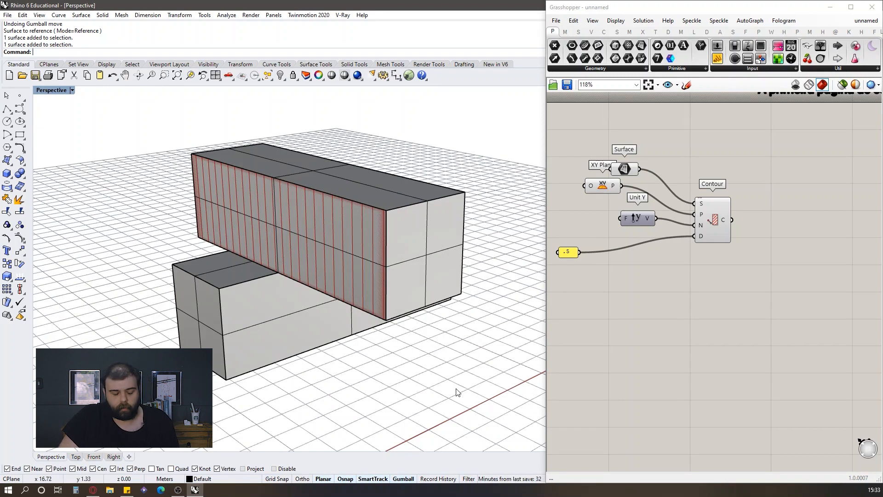
right_click_drag(473, 370, 341, 296)
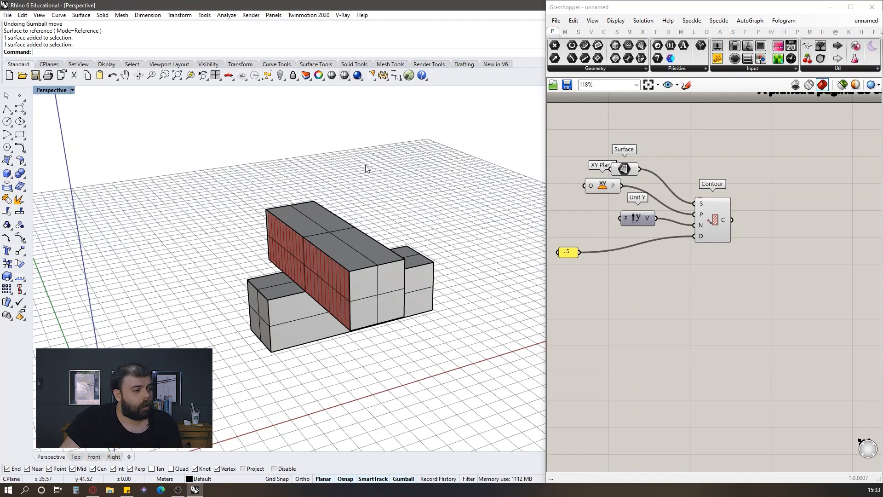
right_click_drag(391, 179, 243, 225)
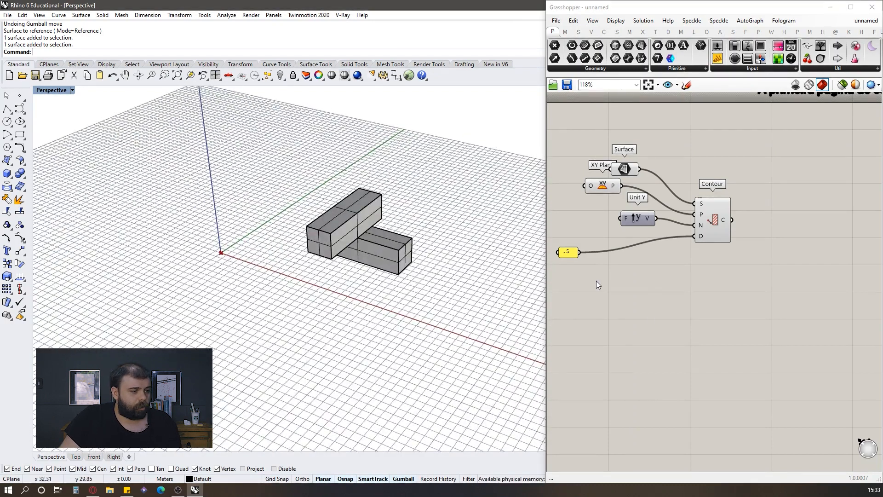
Add a Line SDL component below the contour definition, and disable all the contour definition's components.
double_click(649, 316)
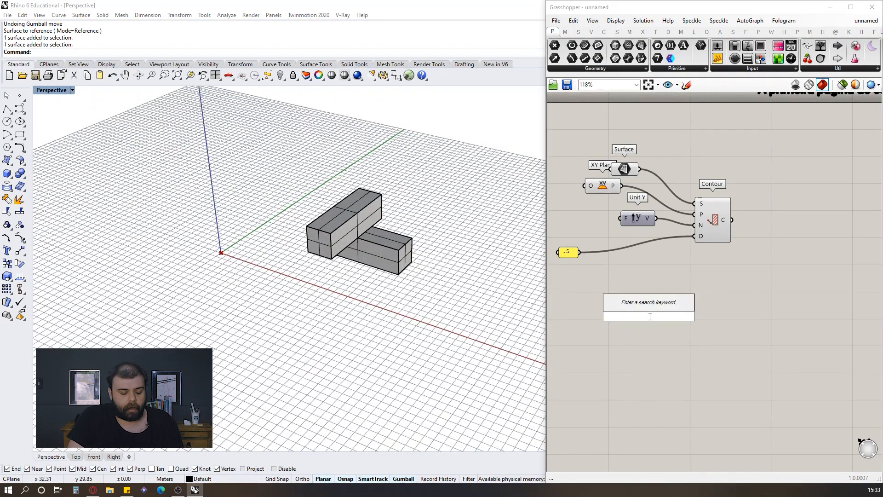
type("line sdl")
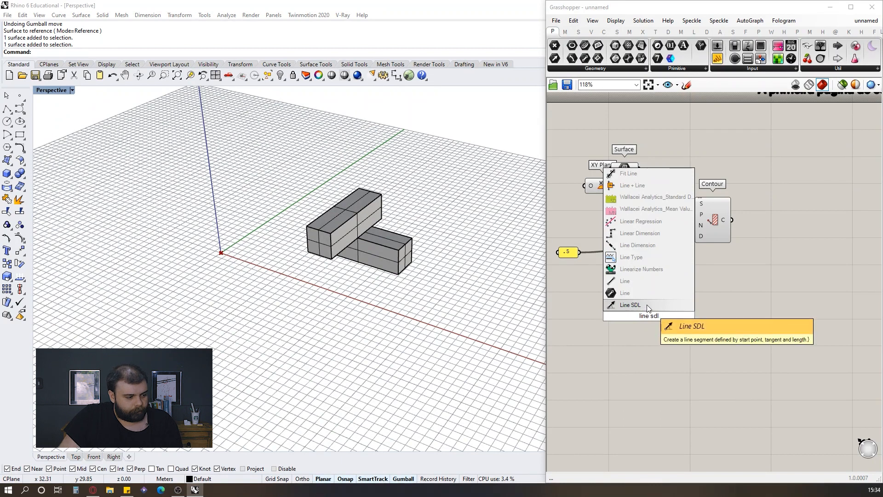
left_click(630, 305)
left_click_drag(762, 267, 559, 135)
middle_click(645, 180)
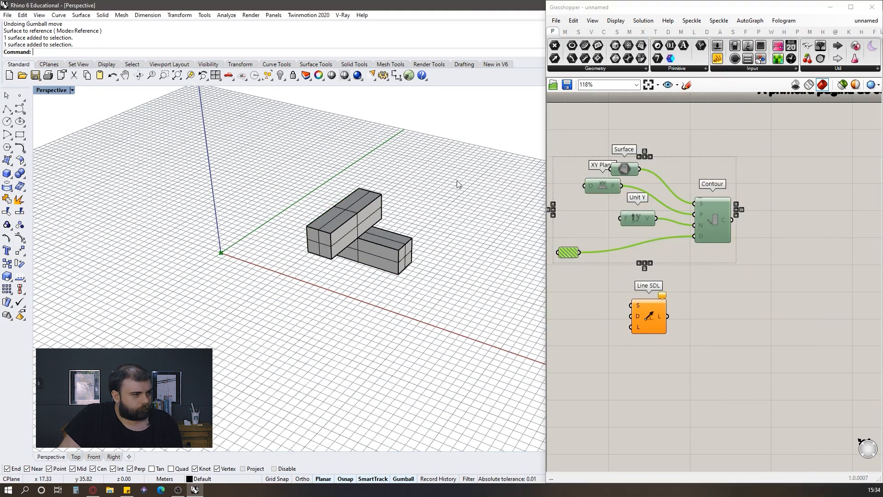
Turn off the CPlane Axes in the Perspective viewport's display settings in Rhino, and return to the Grasshopper canvas.
left_click(830, 7)
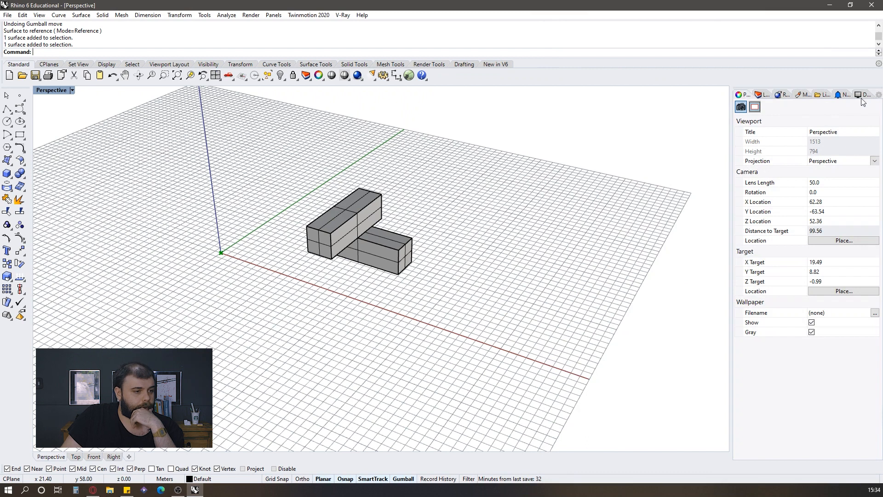
left_click(861, 95)
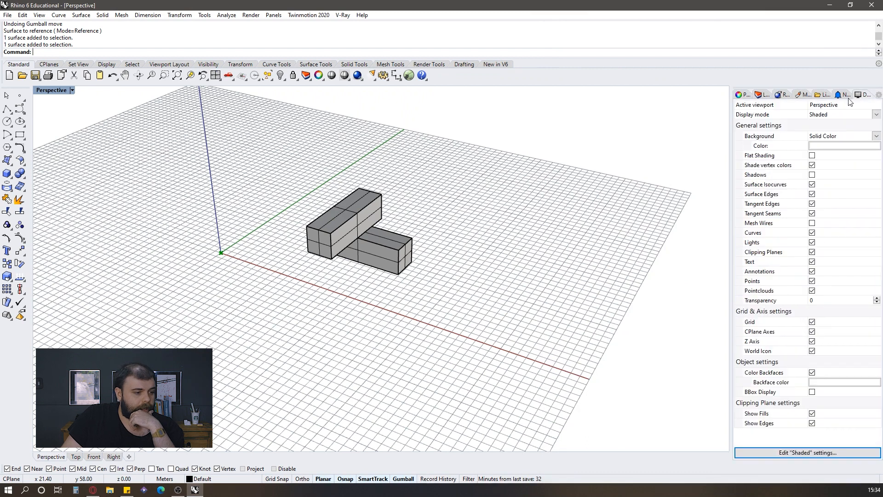
left_click(812, 331)
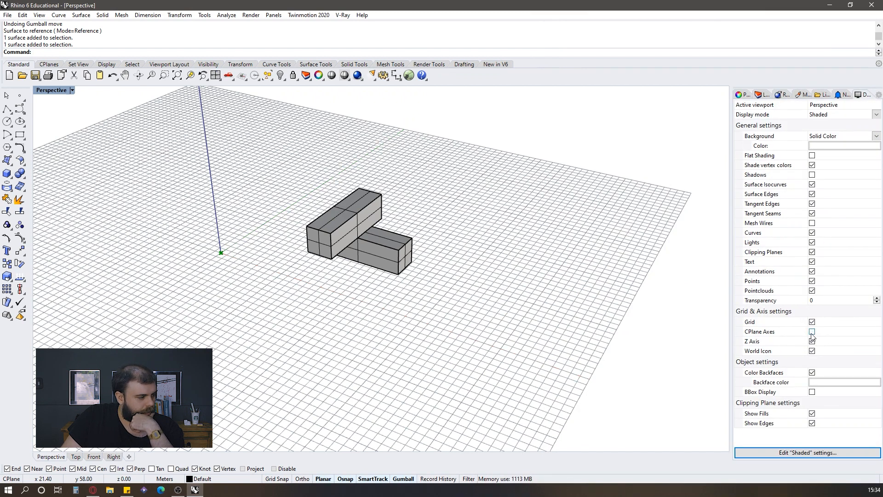
scroll(224, 242, "up", 5)
scroll(291, 285, "down", 3)
right_click_drag(292, 285, 247, 257)
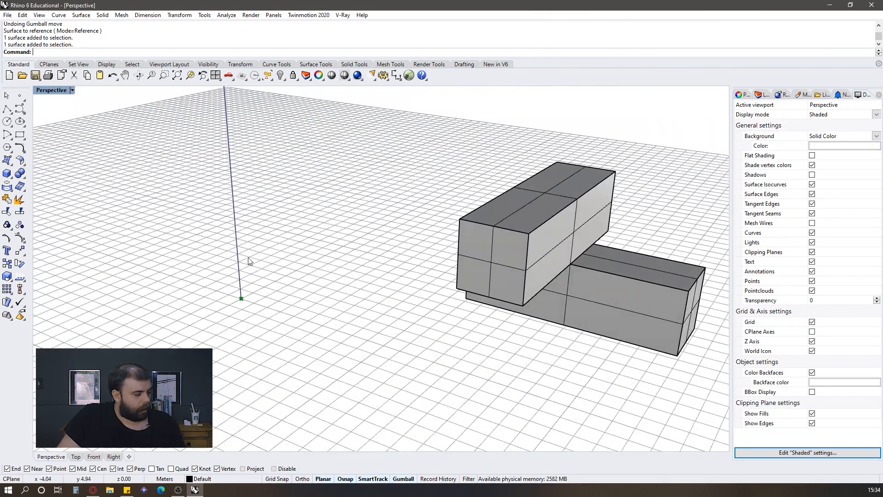
scroll(247, 258, "up", 2)
left_click(408, 76)
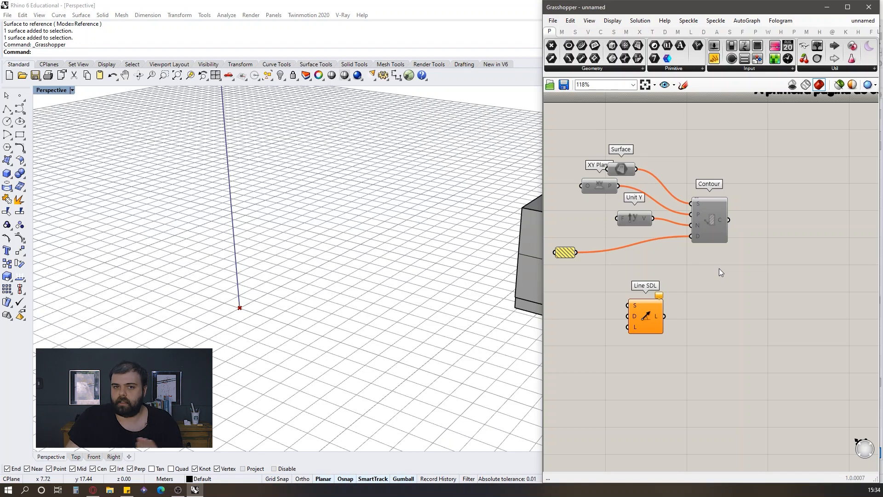
scroll(777, 295, "down", 2)
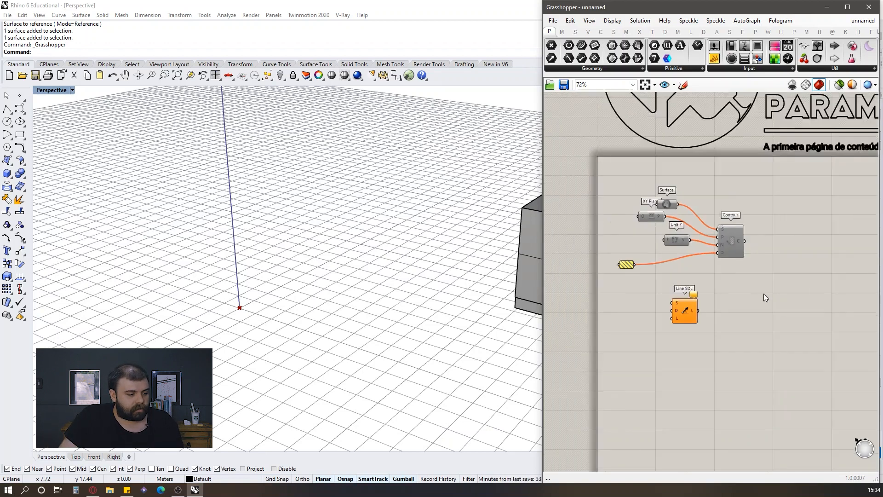
Add an XY Plane component beside Line SDL and connect its P output to Line SDL's S start input.
scroll(777, 295, "up", 4)
left_click(736, 300)
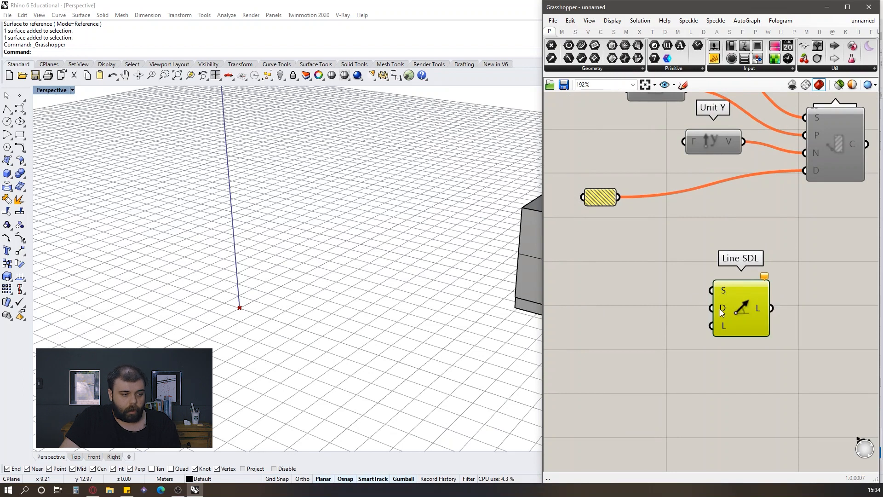
mouse_move(720, 308)
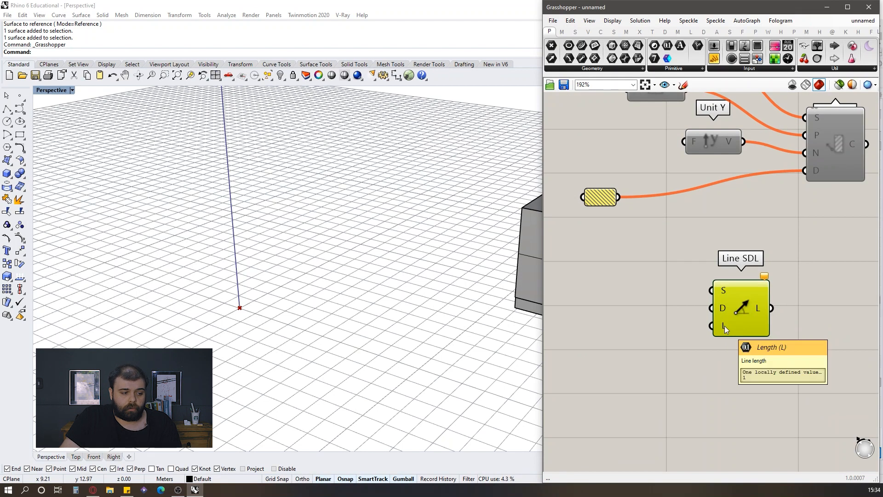
mouse_move(723, 291)
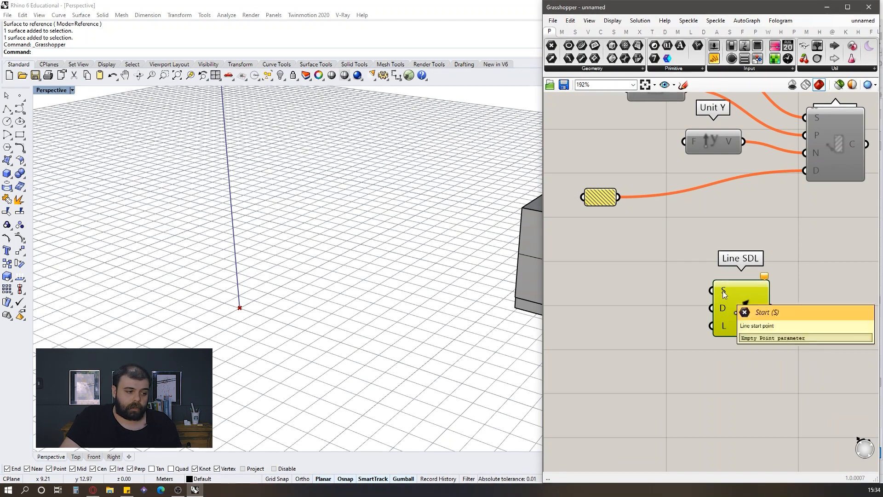
double_click(625, 294)
type("xy")
left_click(636, 282)
left_click(610, 289)
scroll(252, 312, "up", 6)
scroll(244, 309, "up", 5)
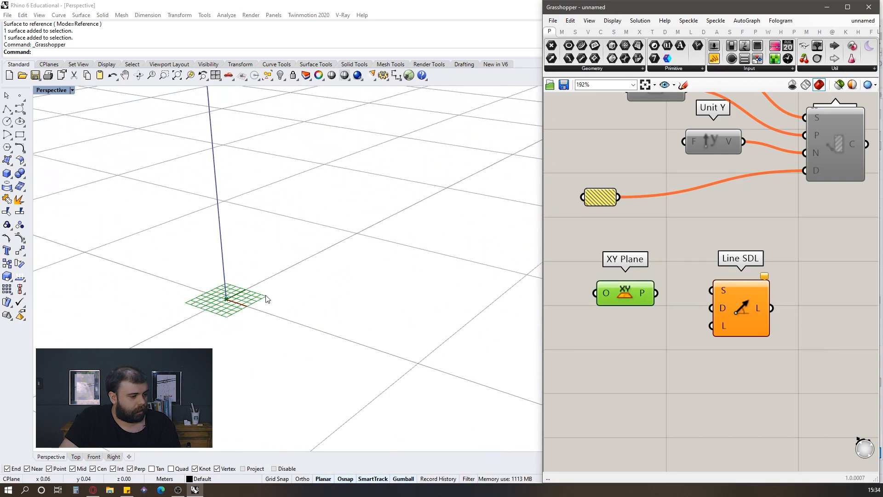
left_click_drag(657, 293, 797, 317)
scroll(605, 299, "down", 2)
Add a Unit Y component below the XY Plane and connect it to Line SDL's D direction input.
double_click(632, 329)
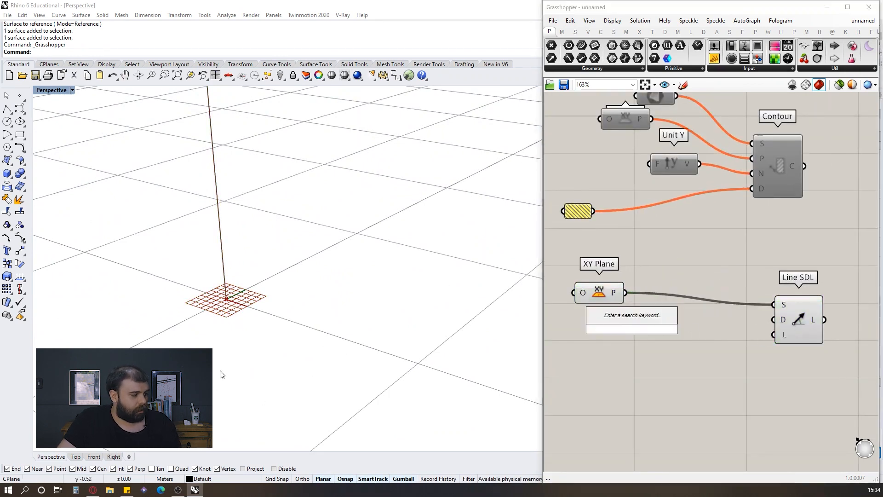
scroll(221, 371, "down", 5)
type("unit y")
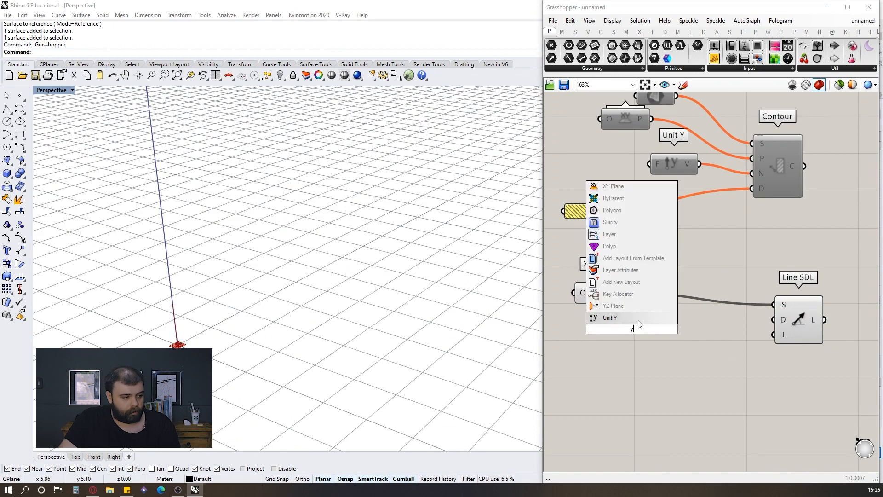
left_click(638, 320)
left_click_drag(657, 329, 777, 324)
Add a number slider from 0 to 5.00, set it to 5.00 and connect it to Line SDL's L length input.
double_click(689, 365)
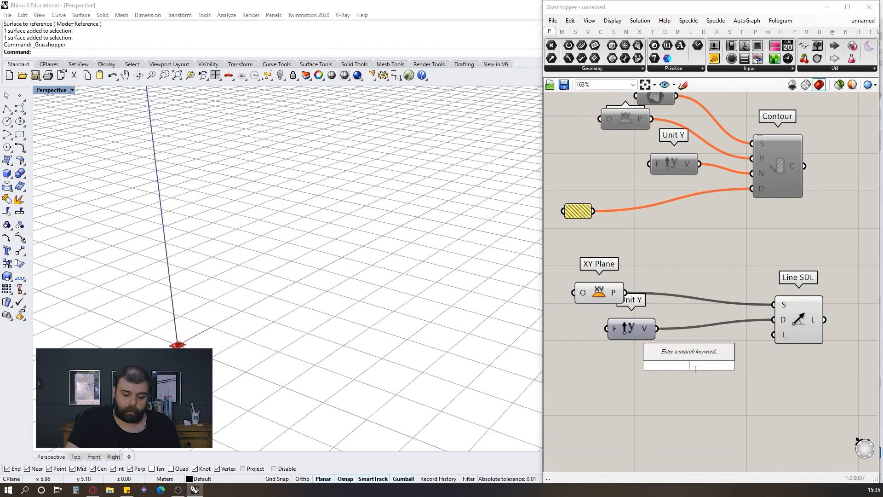
type("0<")
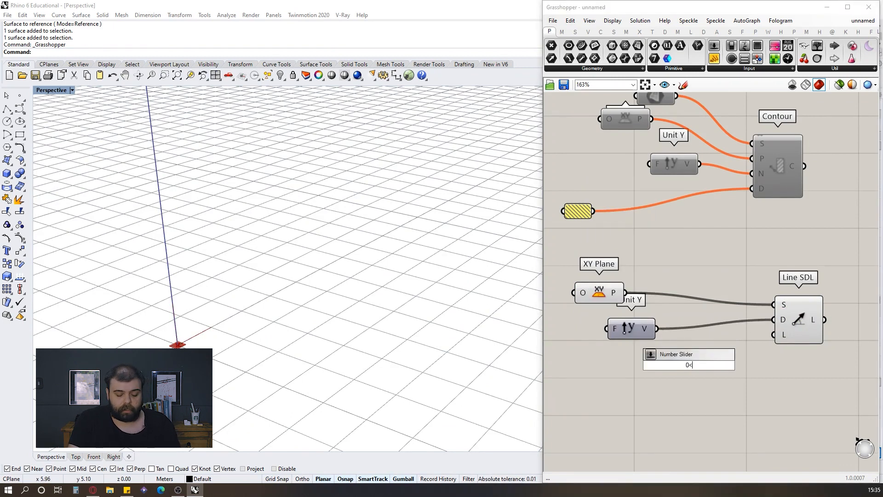
type("1.00")
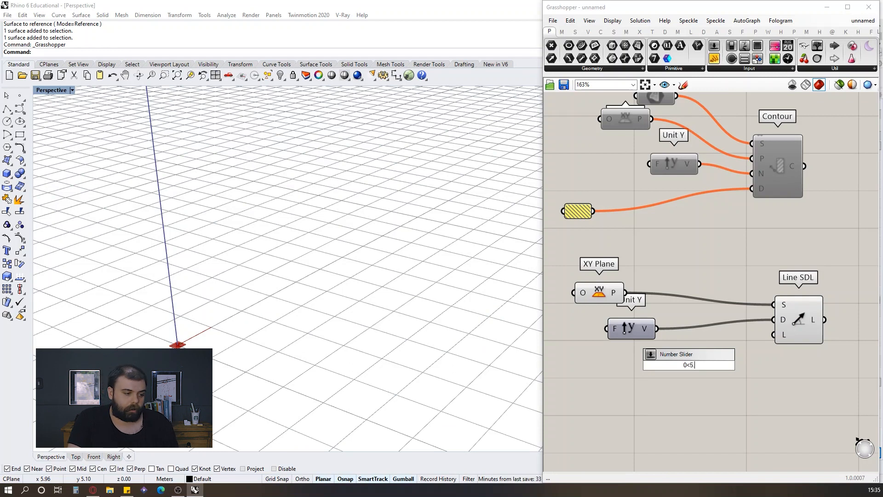
key("Return")
left_click_drag(750, 365, 774, 334)
left_click_drag(666, 365, 777, 365)
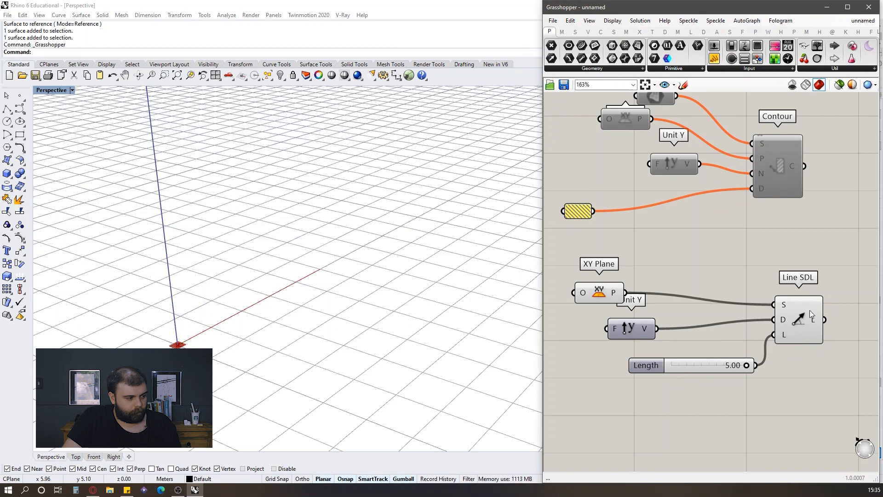
Highlight the Line SDL result in the Perspective viewport and examine the line from the origin together with the boxes.
left_click(810, 310)
scroll(283, 309, "down", 9)
scroll(592, 298, "down", 3)
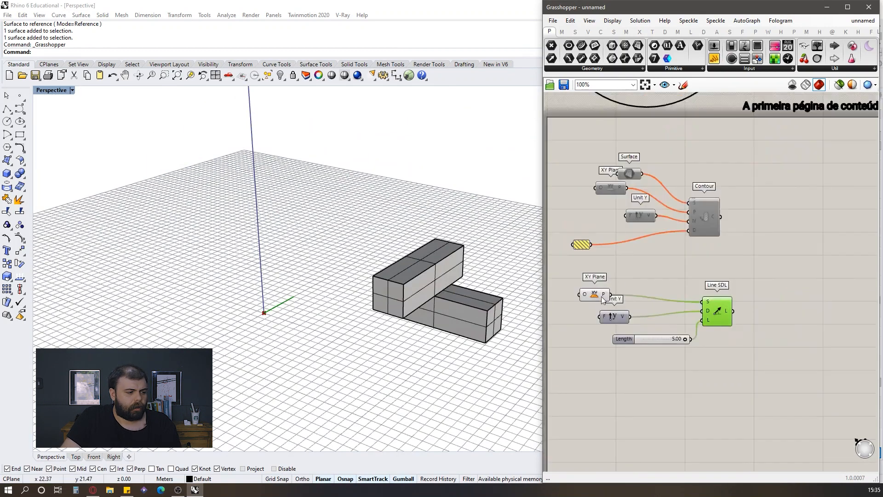
left_click_drag(750, 361, 712, 316)
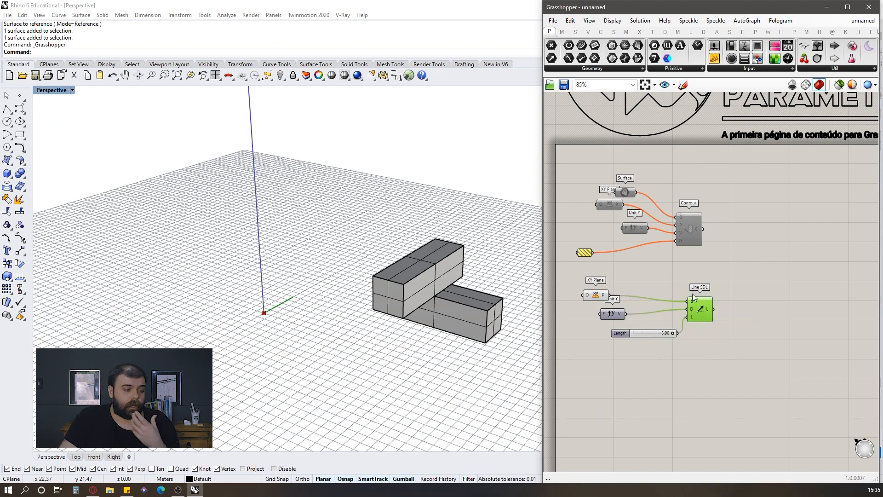
left_click(687, 280)
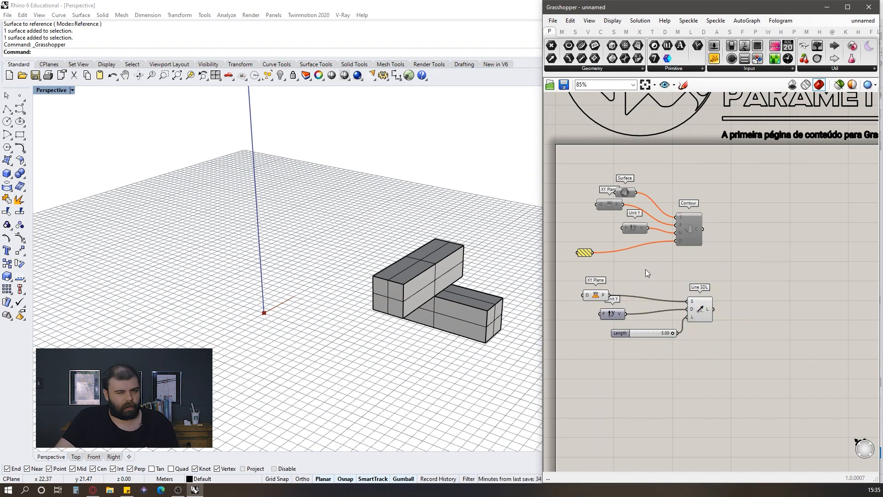
Delete all the components of the Line SDL definition and of the contour definition above it.
left_click_drag(772, 350, 578, 274)
key("Delete")
left_click_drag(739, 316, 585, 176)
key("Delete")
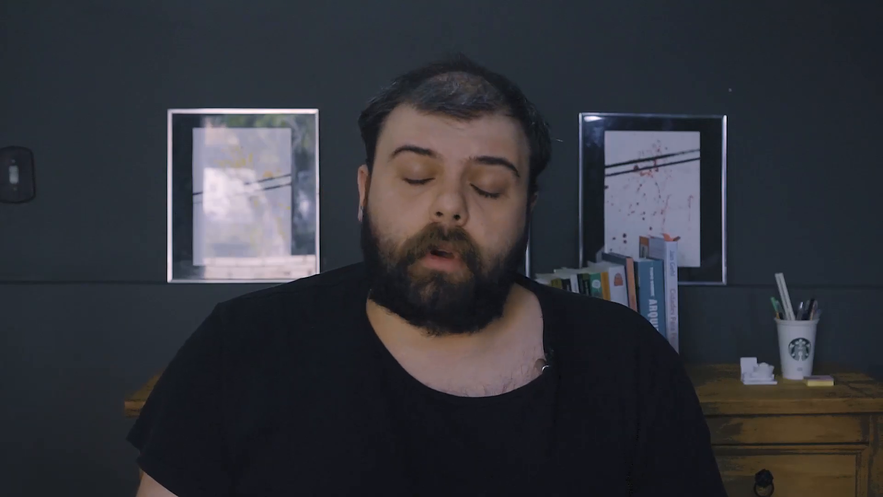